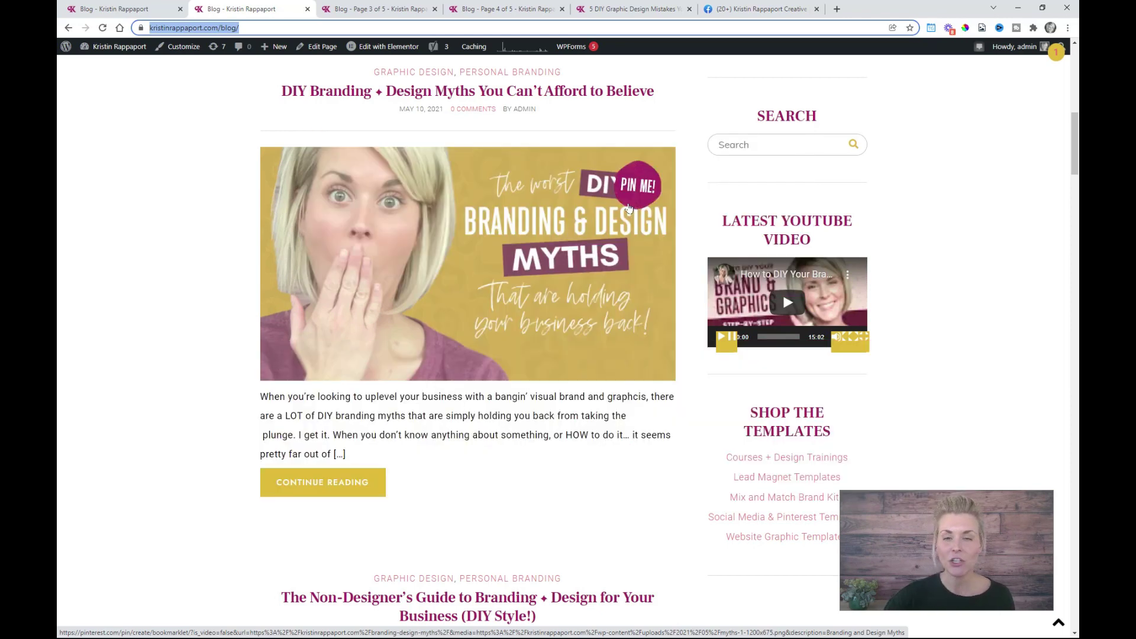
Scroll the blog archive and bring up the 'Blog - Page 4 of 5' listing.
scroll(503, 196, down, 2)
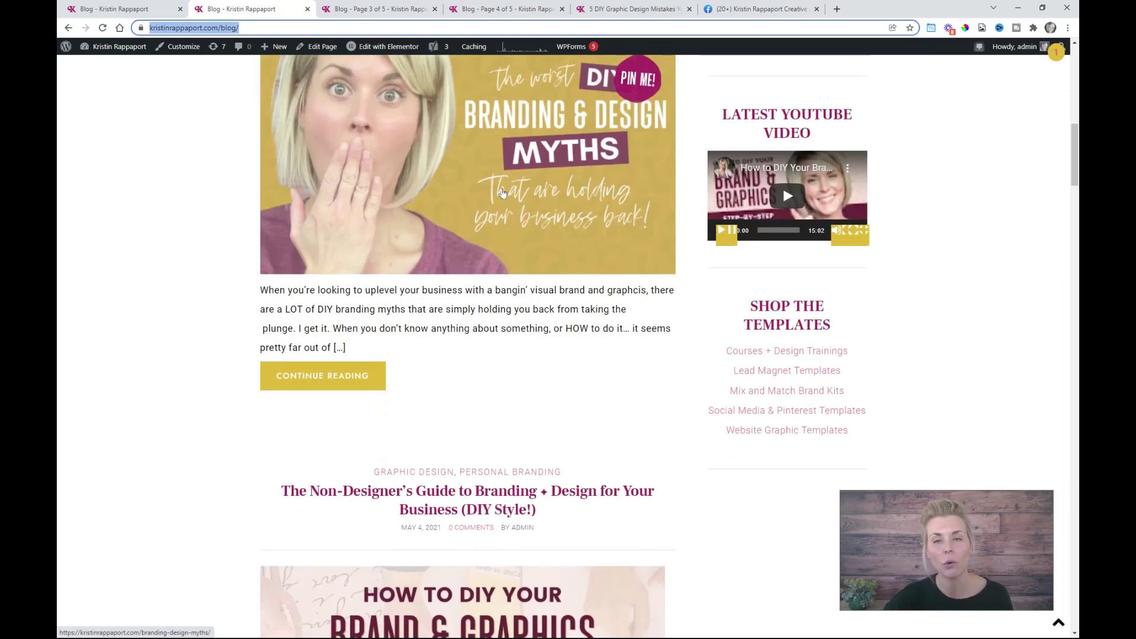
click(519, 9)
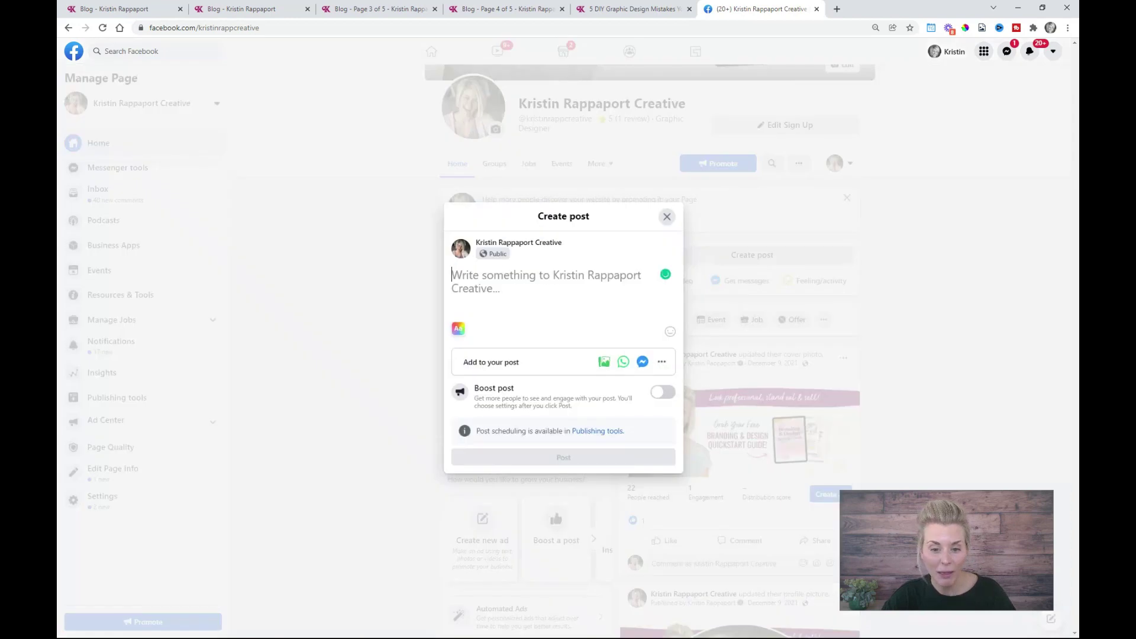
Paste the blog post link into the new Facebook page post to get its preview.
text(https://kristinrappaport.com/blog-graphic-design-mistakes/)
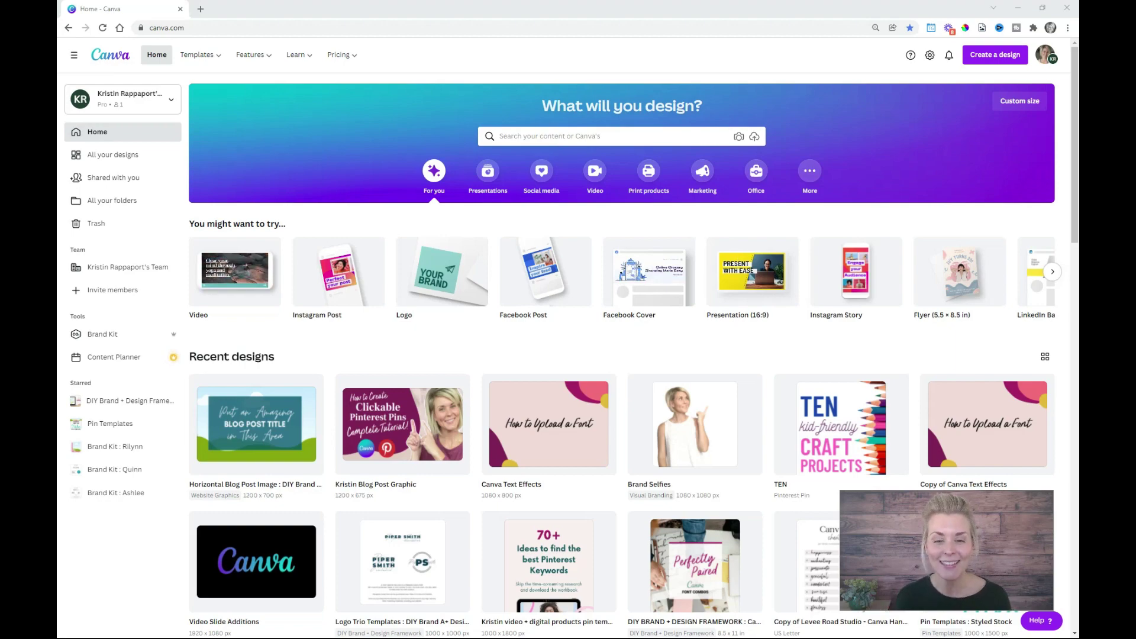
Scroll past Recent designs and bring up the Create a design menu.
scroll(775, 319, down, 12)
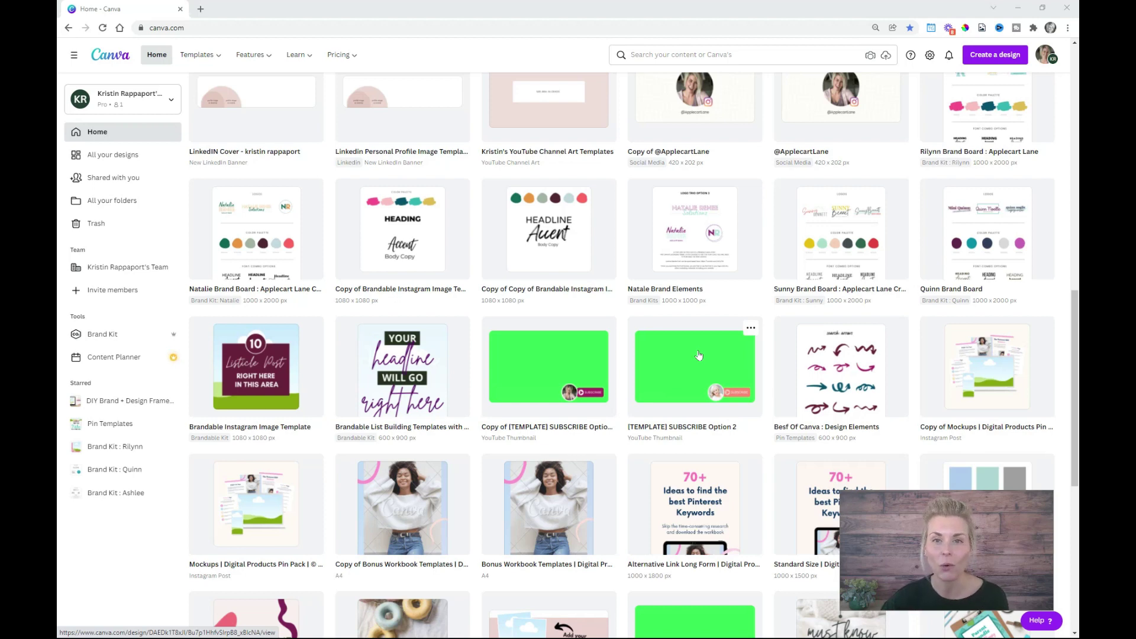
click(994, 55)
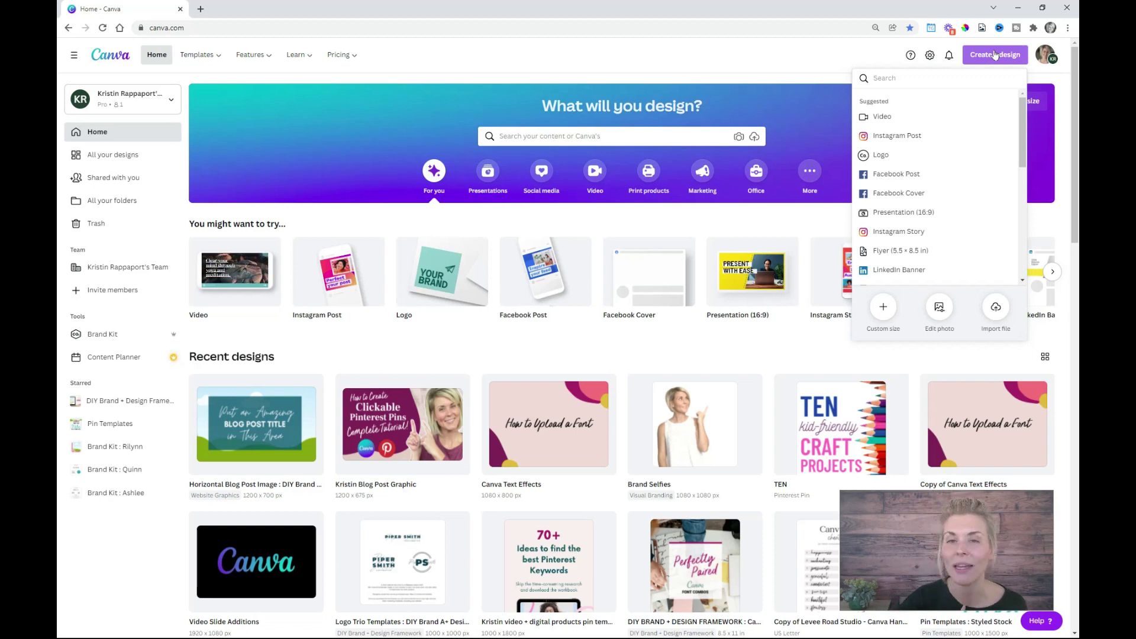
Create a custom-size design of width 1200 and height 700 px, correcting a mistyped width.
text(1200)
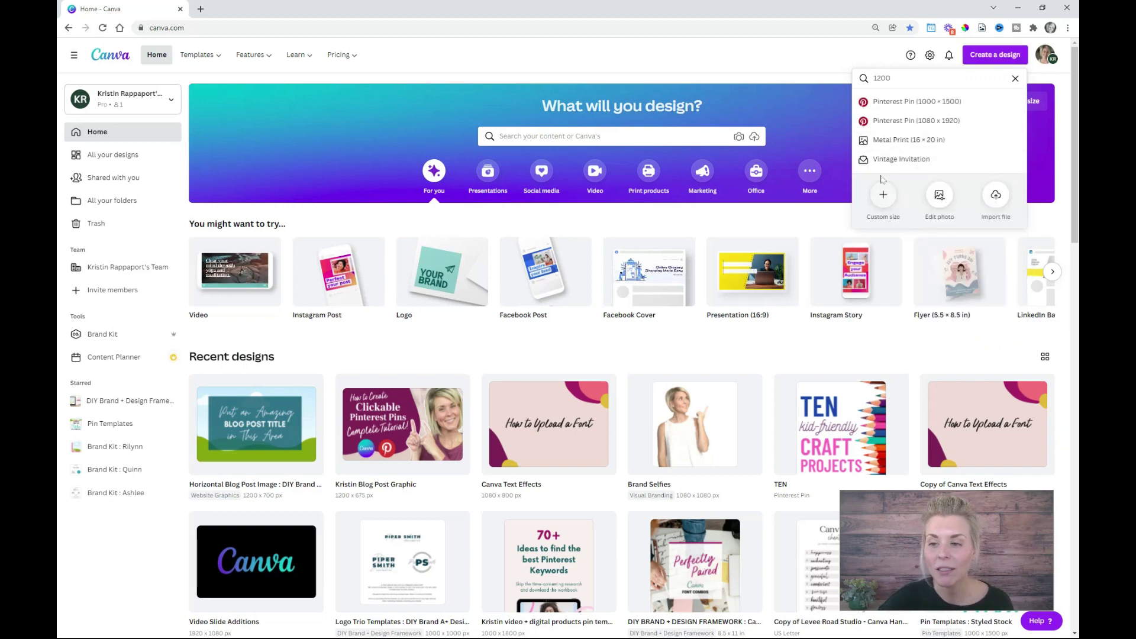
click(880, 194)
text(122)
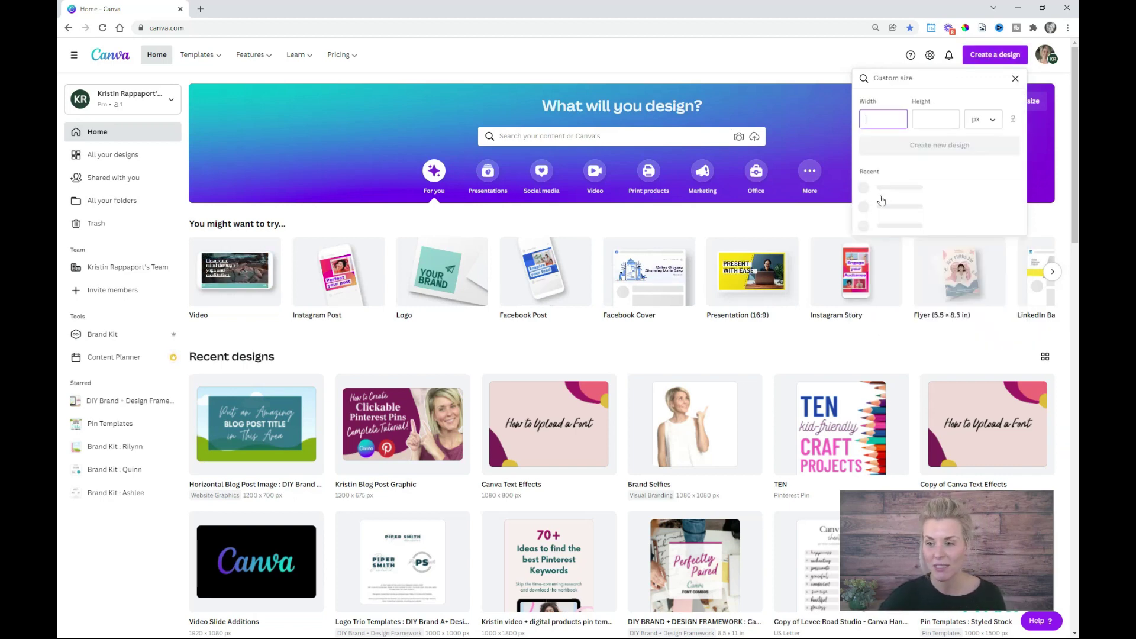
text(0)
key(BackSpace)
key(BackSpace)
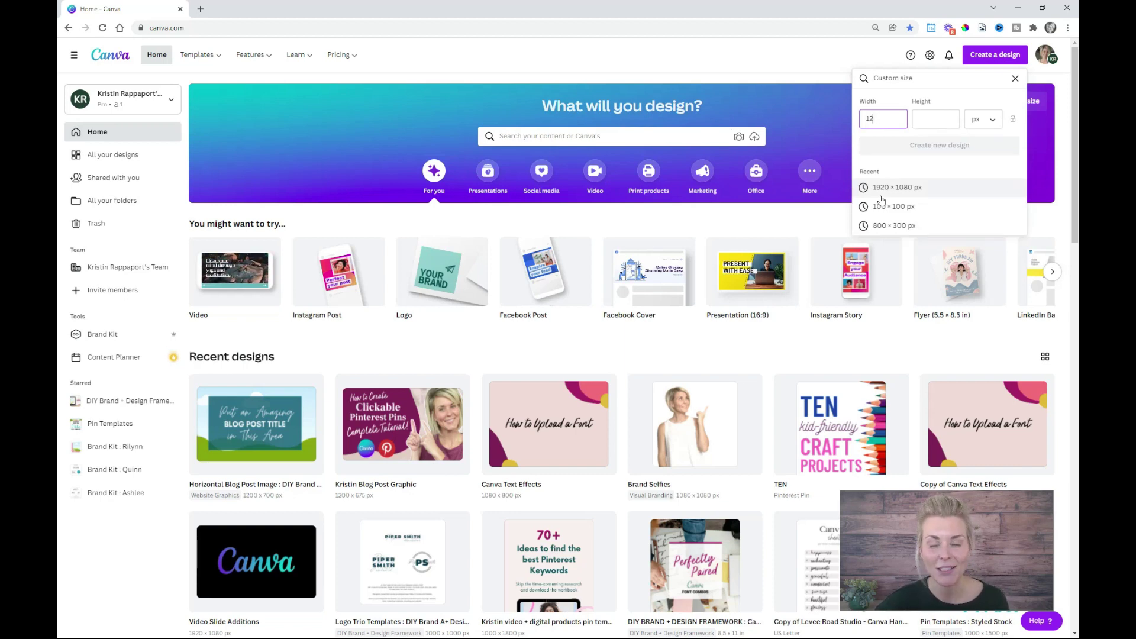
text(00)
key(Tab)
text(7)
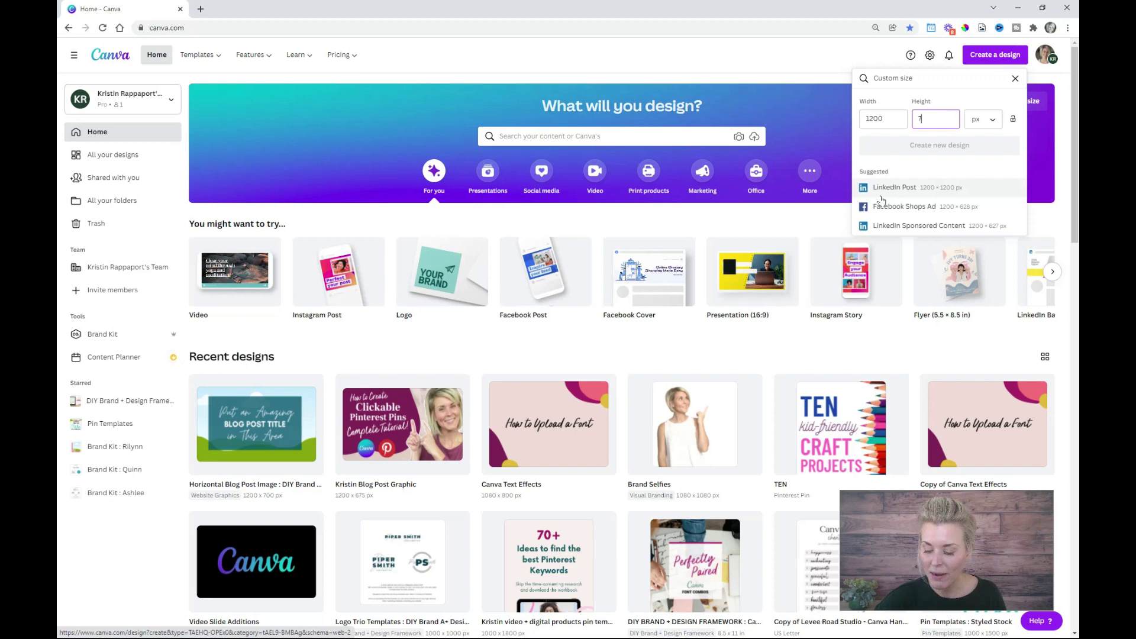
text(00)
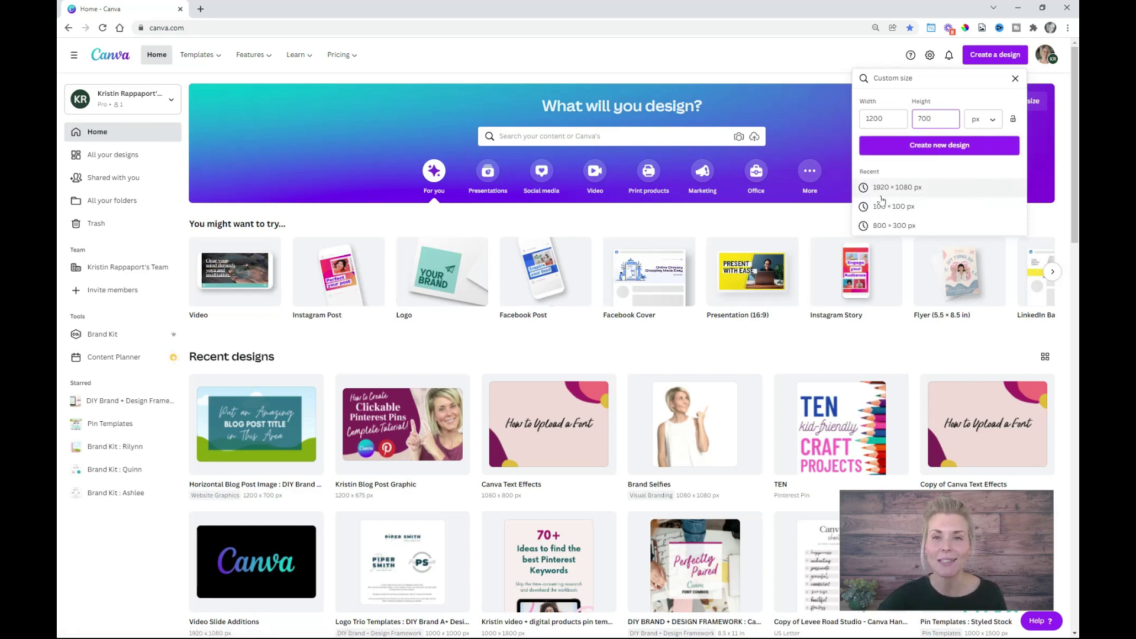
key(Return)
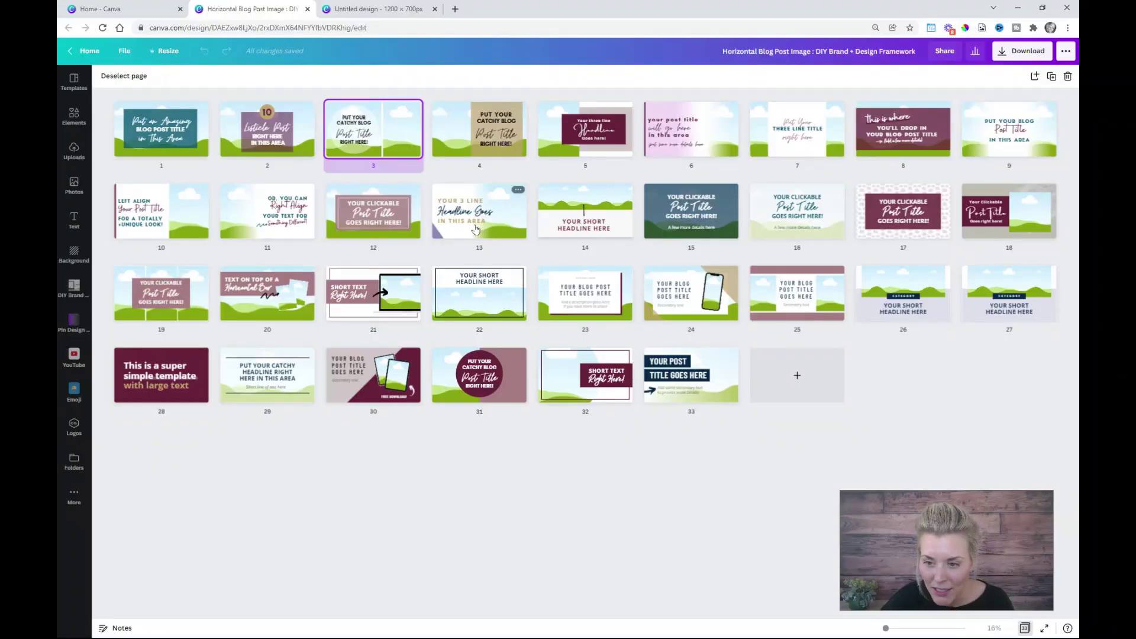
Open page 12 of the Horizontal Blog Post Image template for editing.
double_click(371, 213)
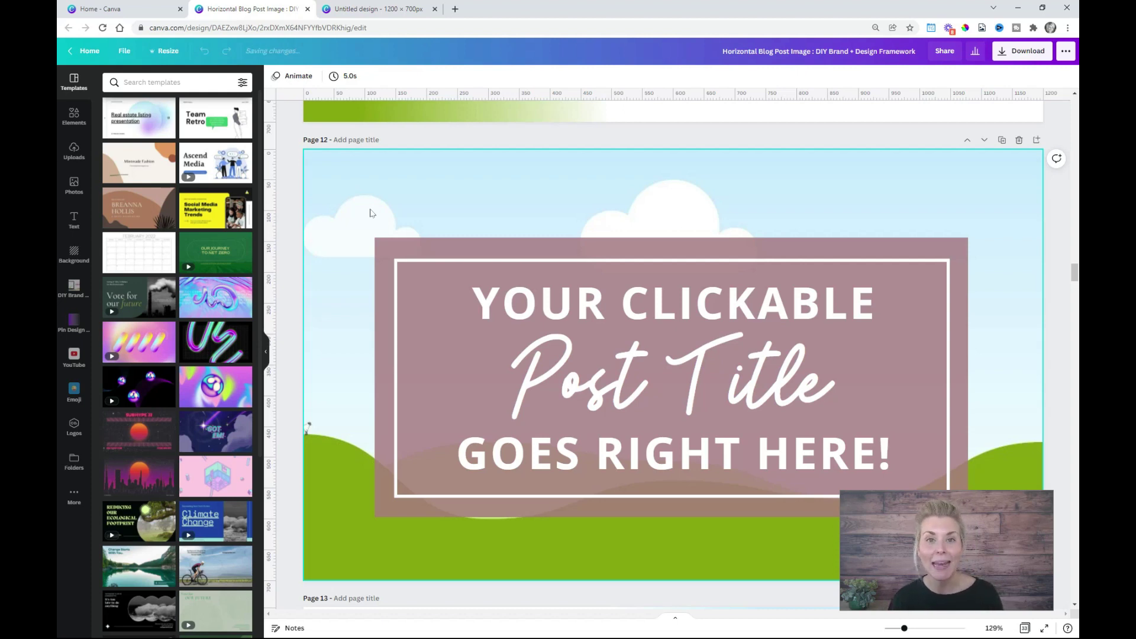
Select the page 12 background and scroll down through the pages toward page 19.
click(371, 213)
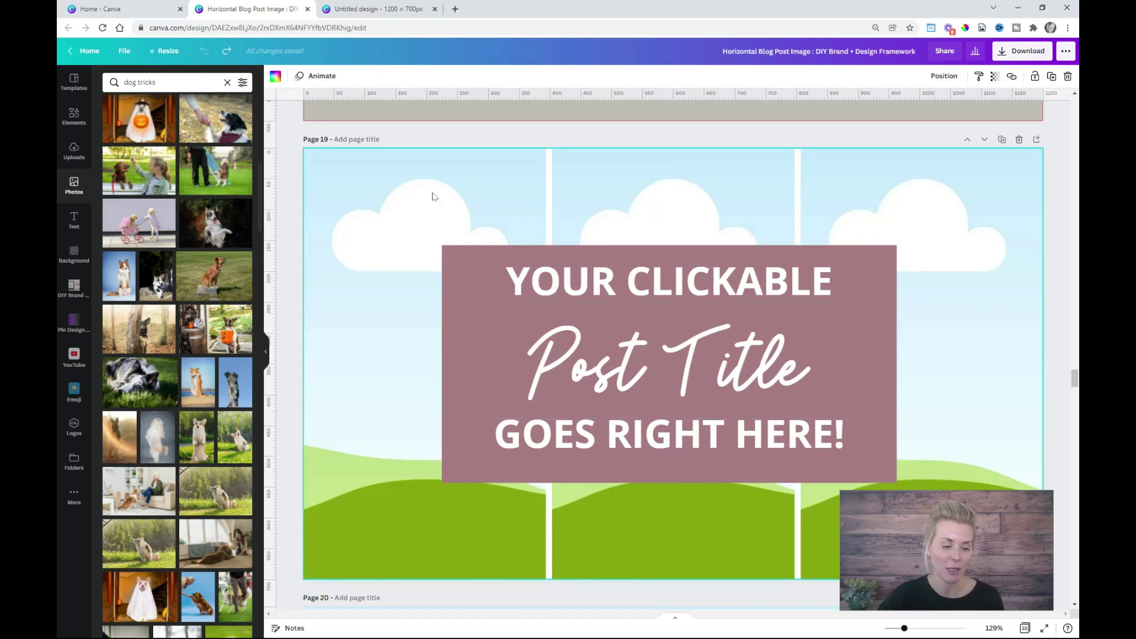
scroll(164, 193, down, 5)
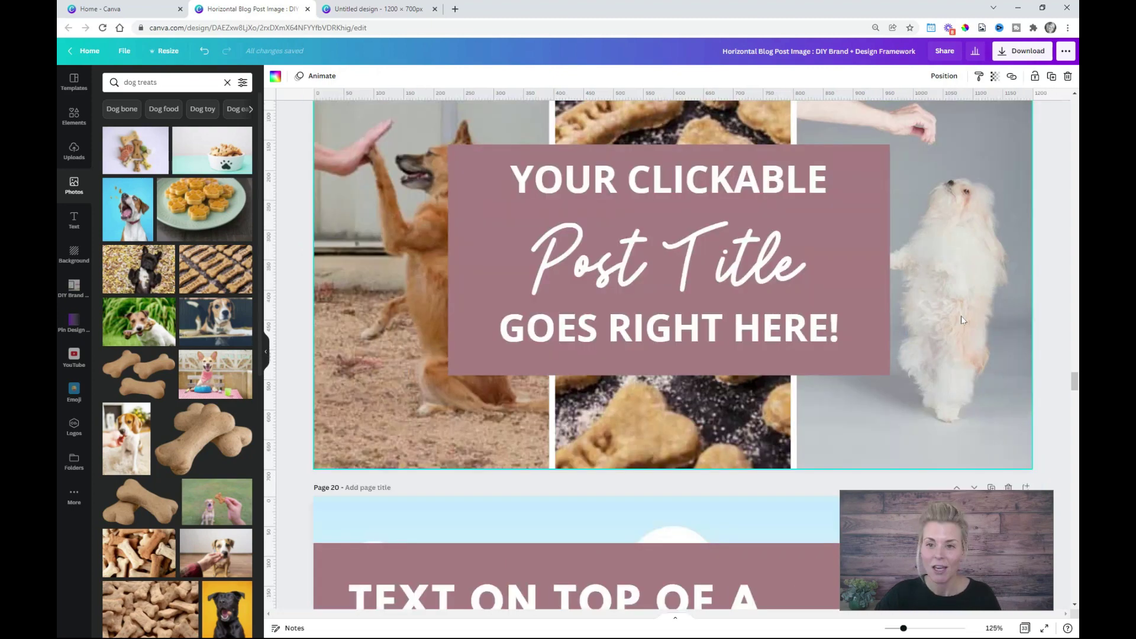
Zoom to 100% and enlarge the white dog photo inside the right frame.
scroll(942, 308, up, 2)
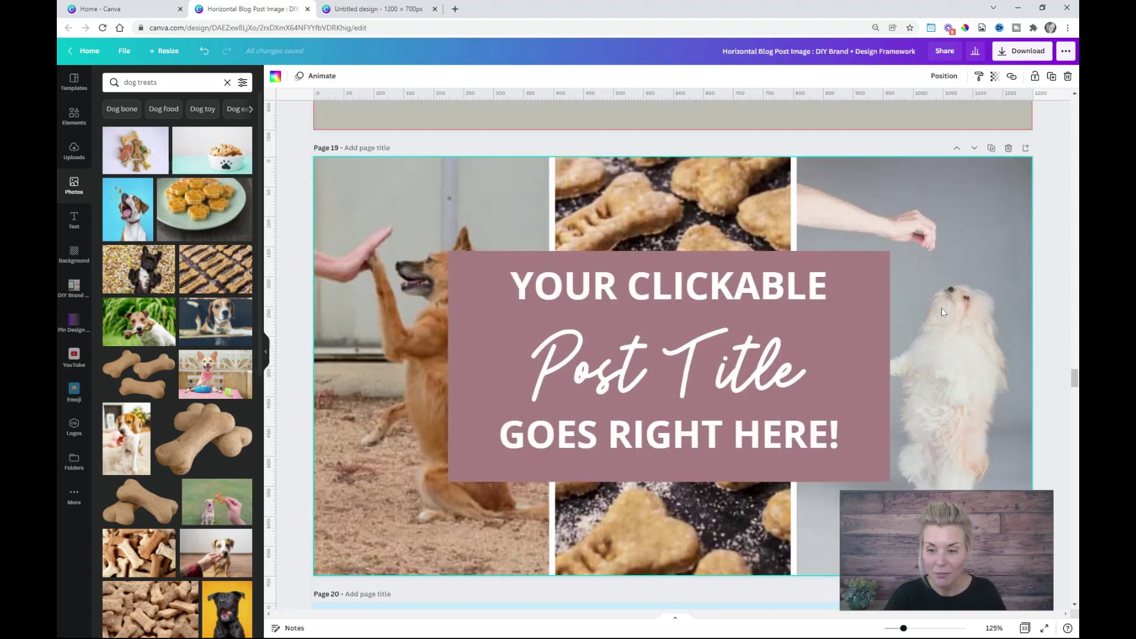
key(ctrl+minus)
click(932, 286)
double_click(933, 285)
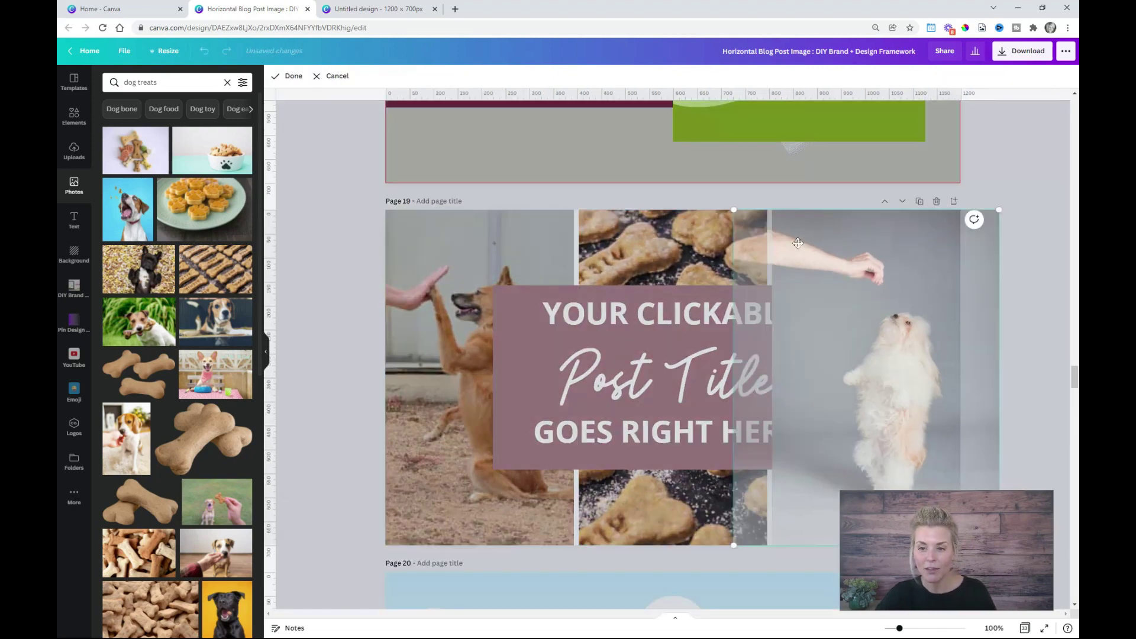
drag(734, 209, 626, 143)
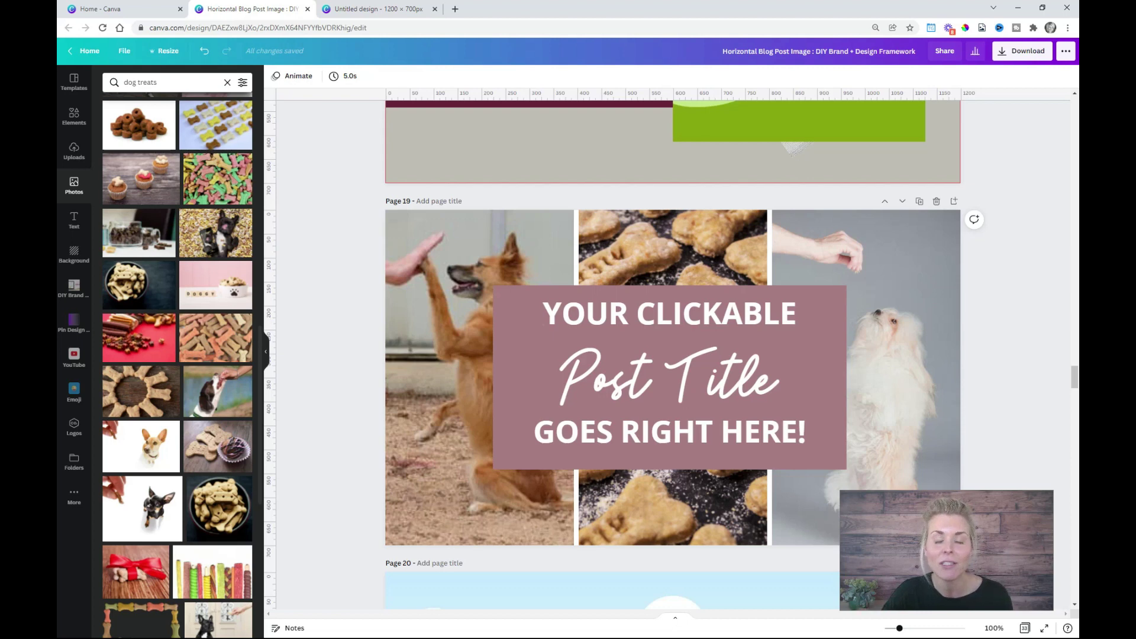
Upload the bulldog-on-kayak photo, drop it into the left frame and enlarge its crop.
drag(0, 379, 146, 269)
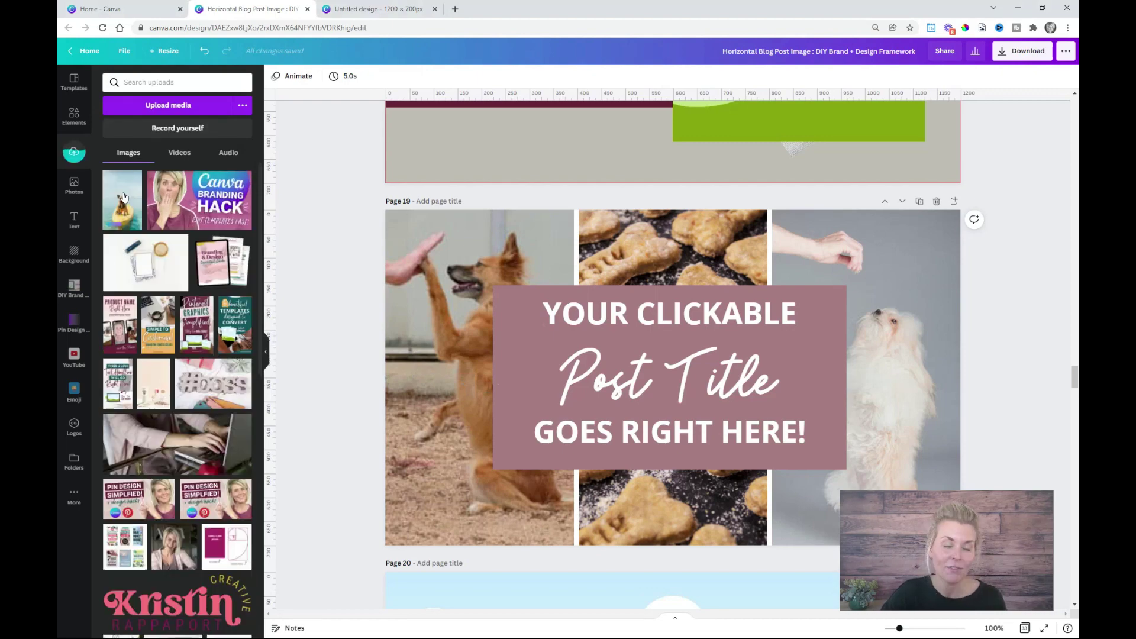
drag(122, 200, 471, 230)
double_click(481, 272)
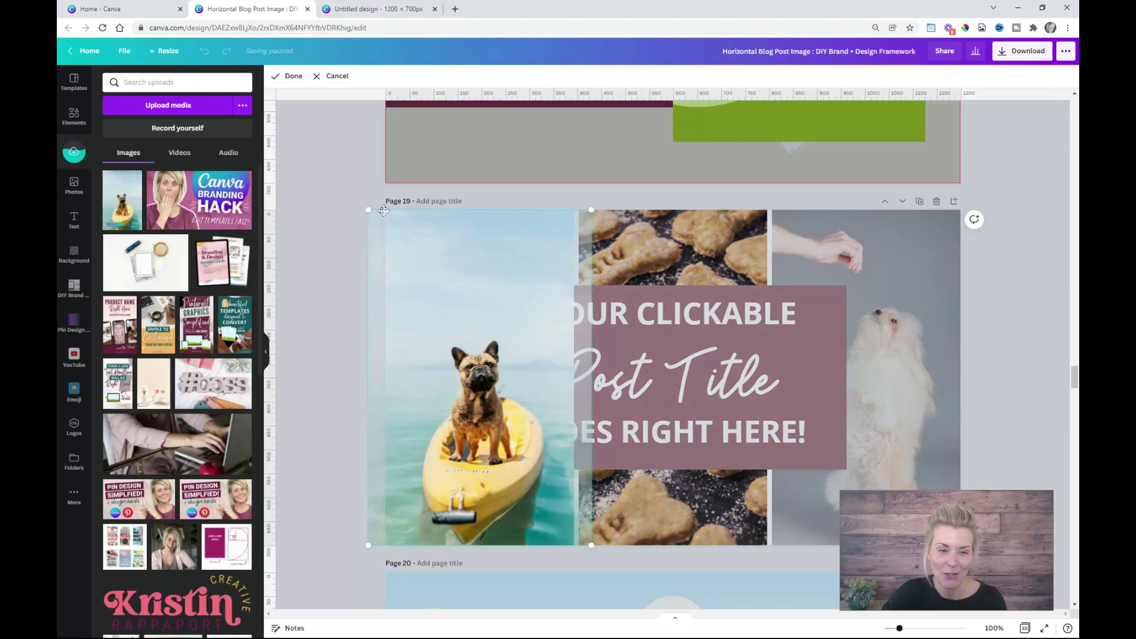
drag(385, 210, 284, 107)
key(Return)
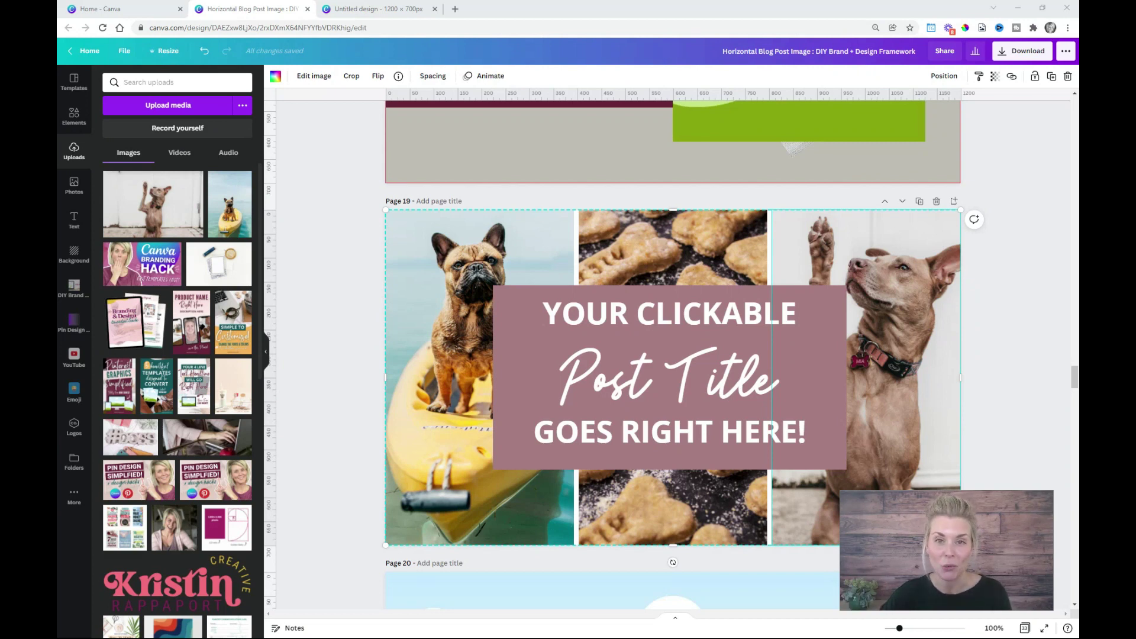
Rewrite the title lines as '11 SUPER EASY', 'Dog Tricks' and 'FOR BEGINNERS'.
click(685, 312)
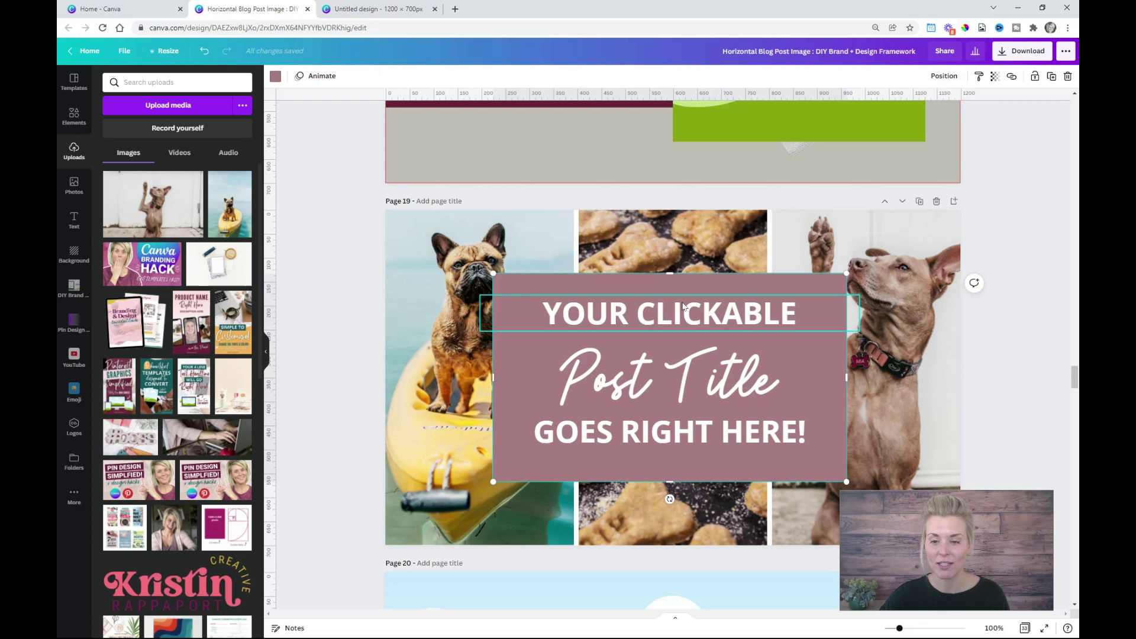
double_click(684, 313)
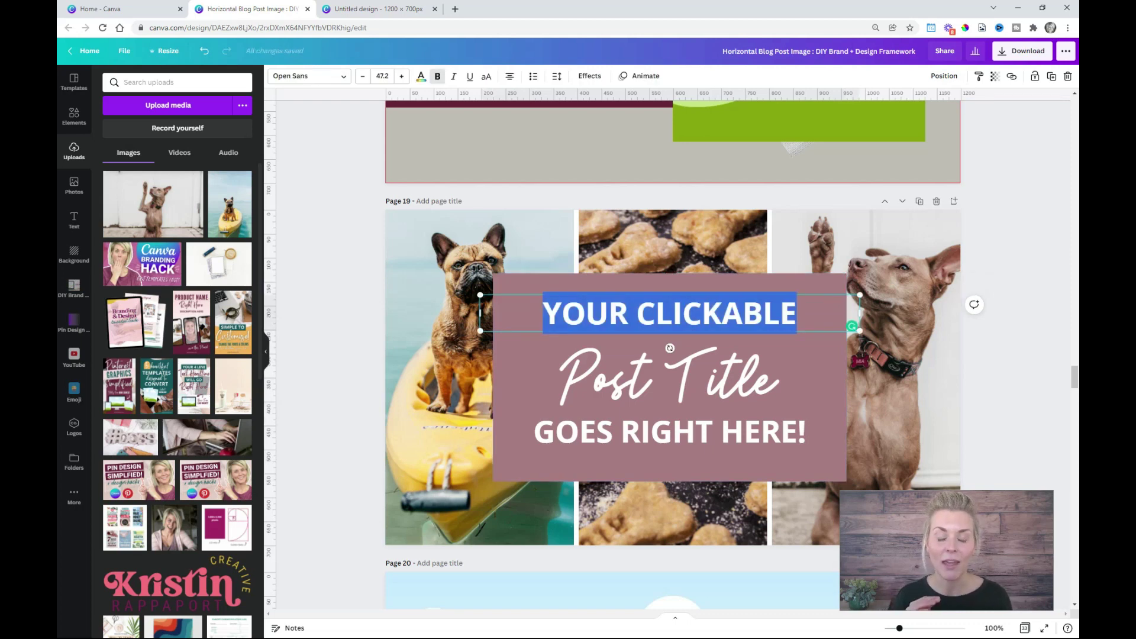
text(11 EASY)
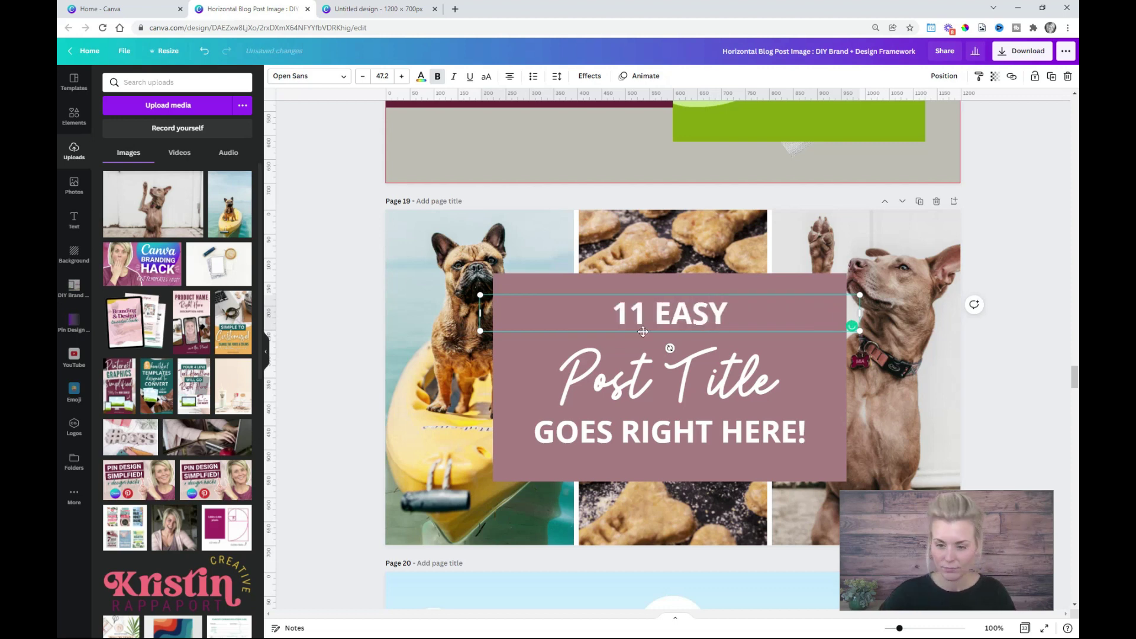
double_click(669, 376)
key(BackSpace)
text(Dog Tricks)
double_click(671, 432)
text(FOR BEGINNERS)
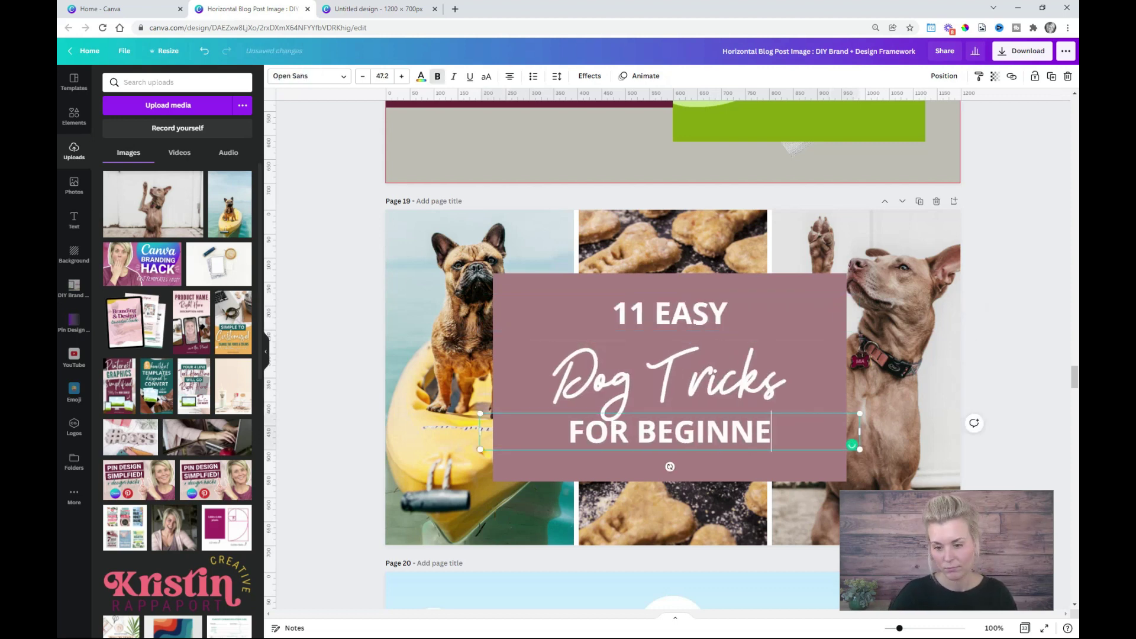
key(Escape)
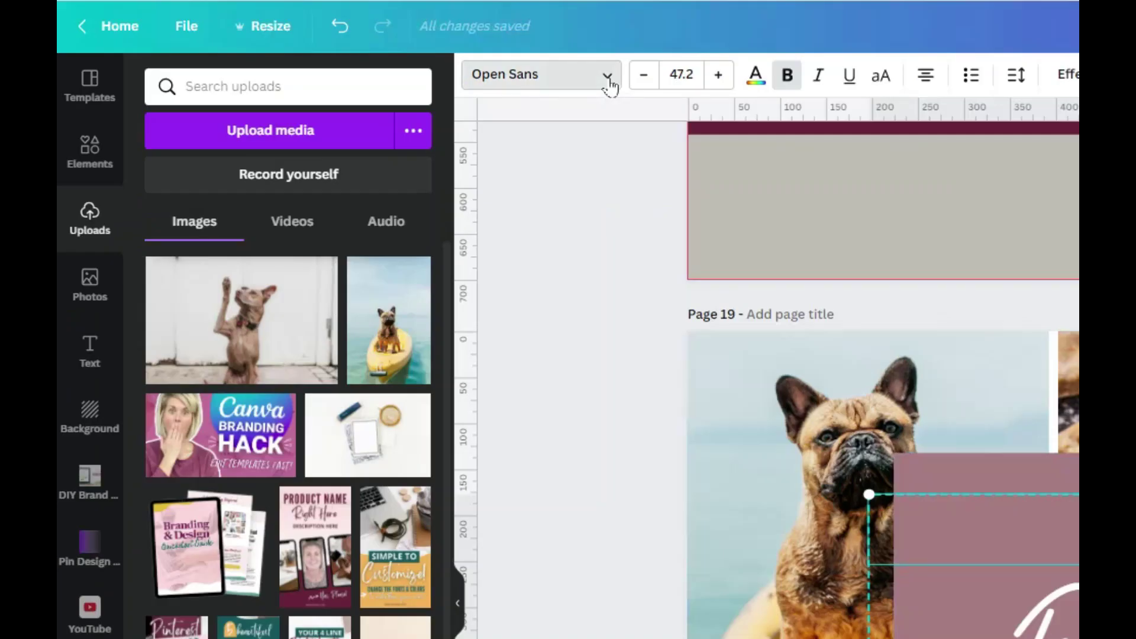
Apply League Spartan to the title, then nudge and enlarge the Dog Tricks line to 113.
click(336, 77)
scroll(236, 355, down, 5)
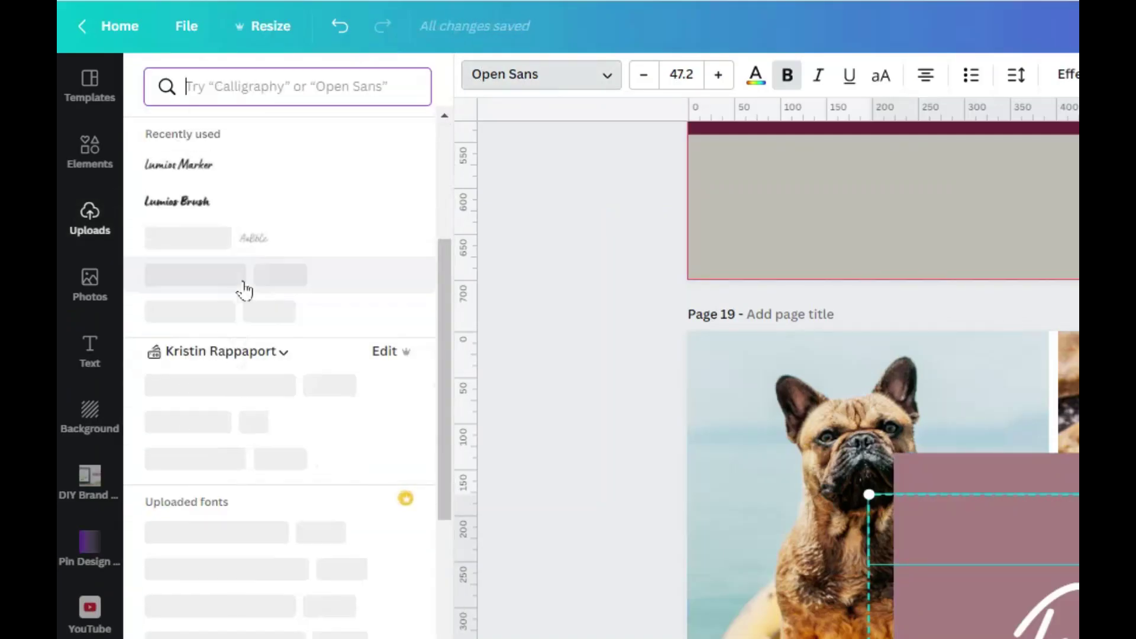
scroll(244, 293, up, 5)
click(245, 400)
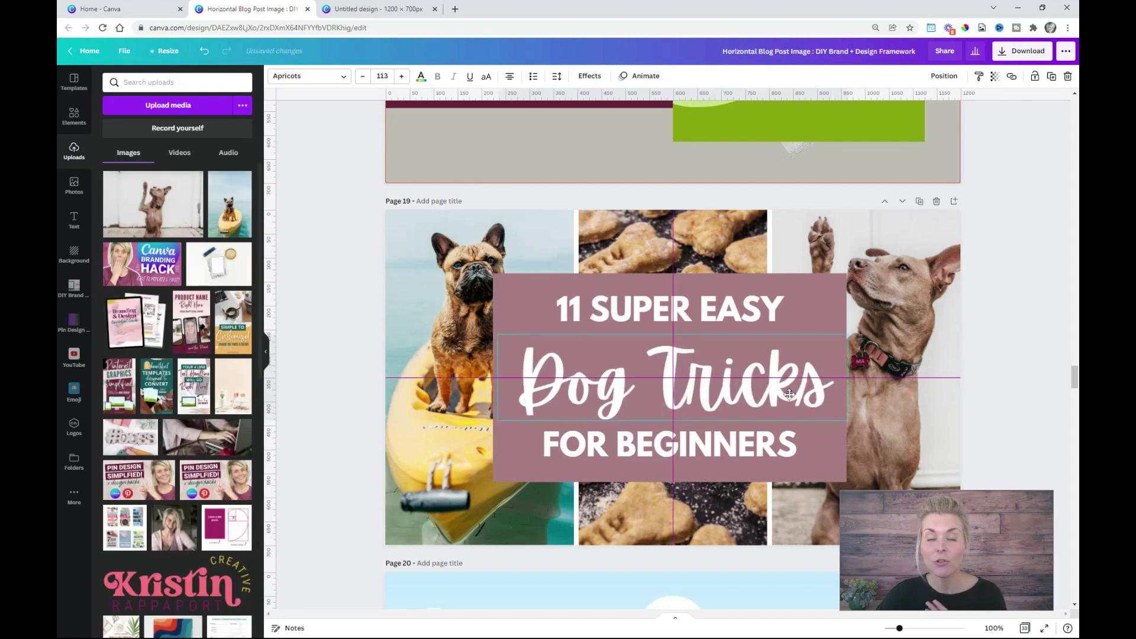
drag(789, 394, 790, 388)
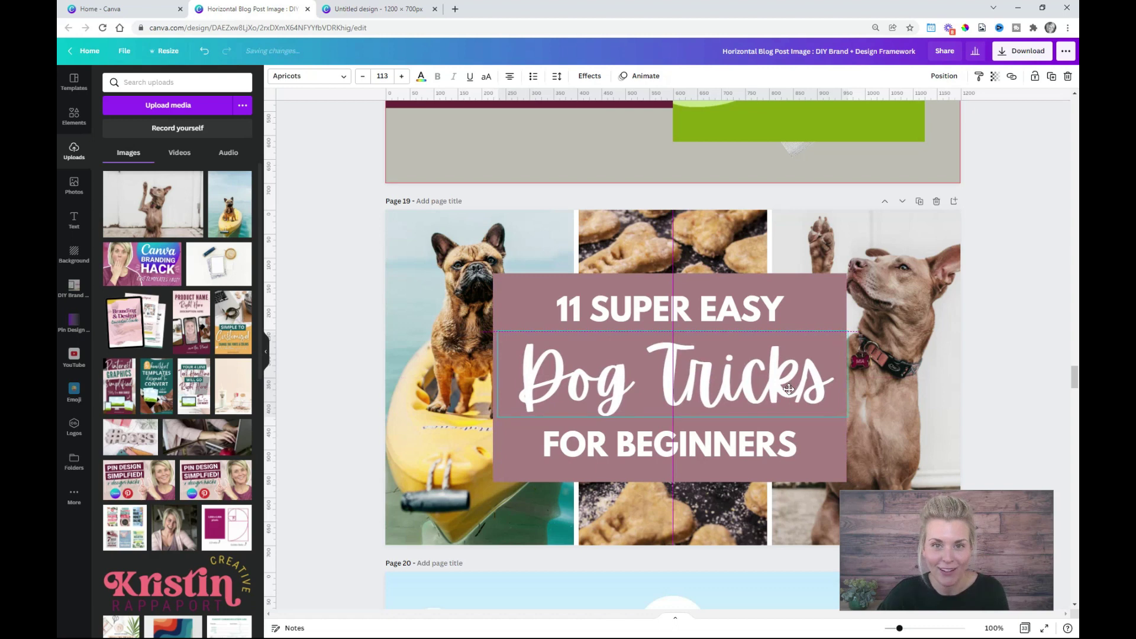
mouse_move(846, 417)
mouse_down()
mouse_move(766, 378)
mouse_move(984, 442)
mouse_move(753, 378)
mouse_move(891, 422)
mouse_move(781, 384)
mouse_move(857, 423)
mouse_up()
shift+click(681, 311)
shift+click(712, 449)
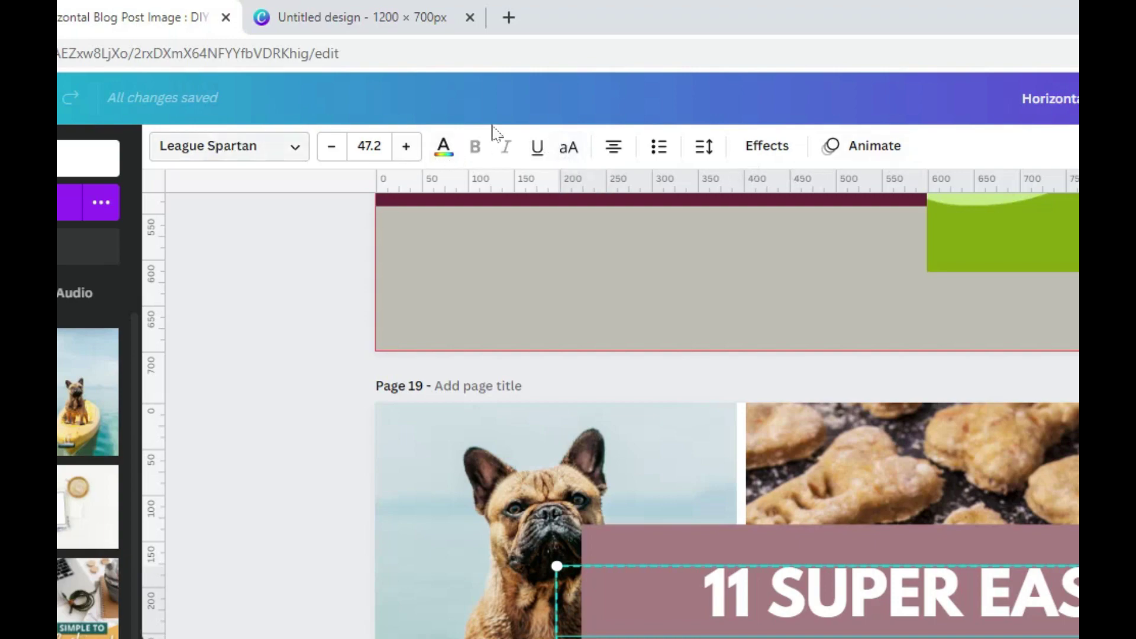
click(755, 339)
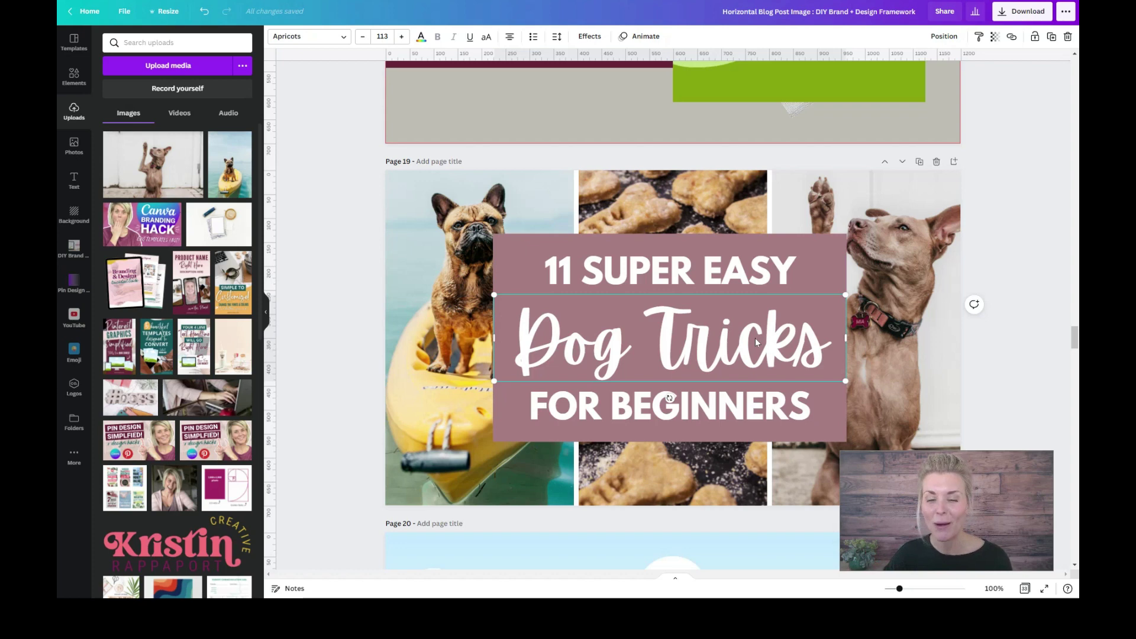
Fill the mauve title box with the yellow swatch from Photo Colors.
click(507, 246)
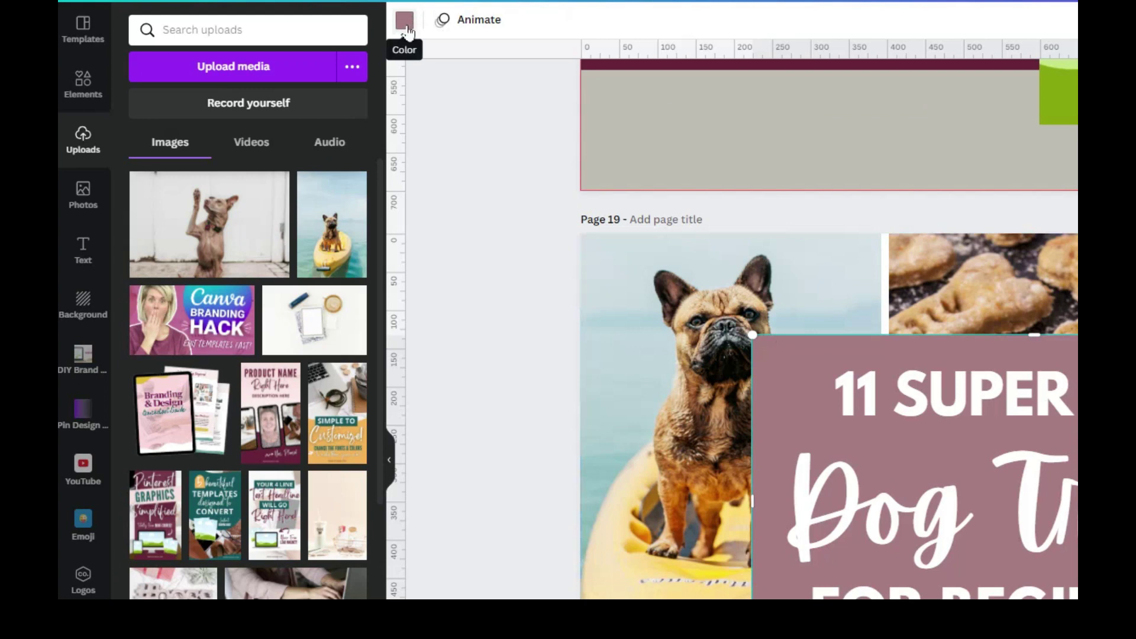
click(406, 29)
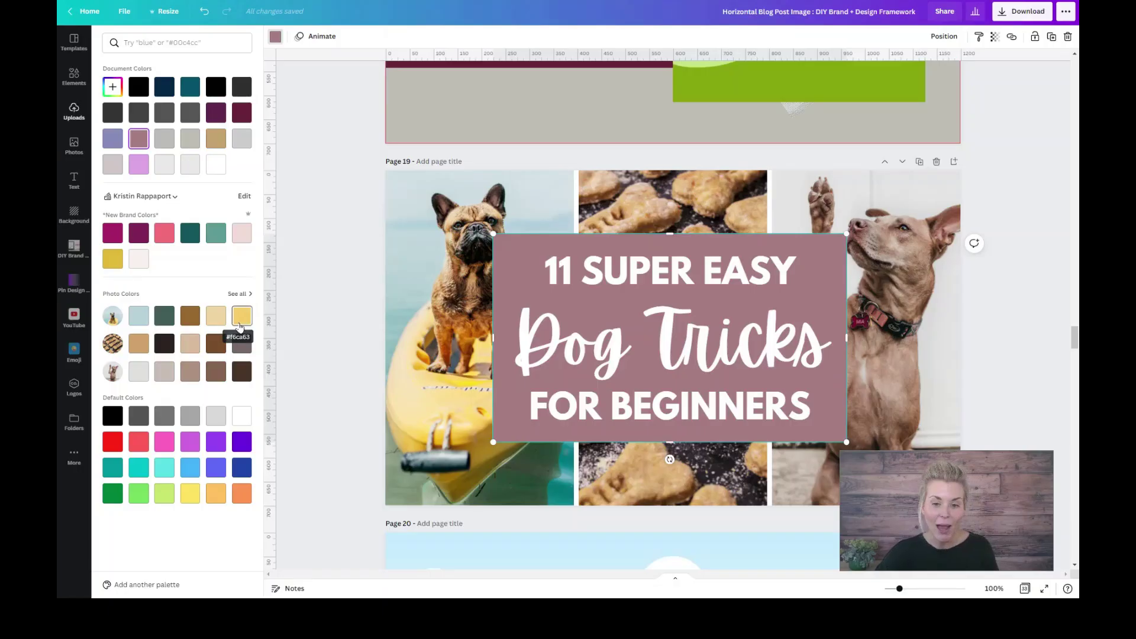
click(349, 474)
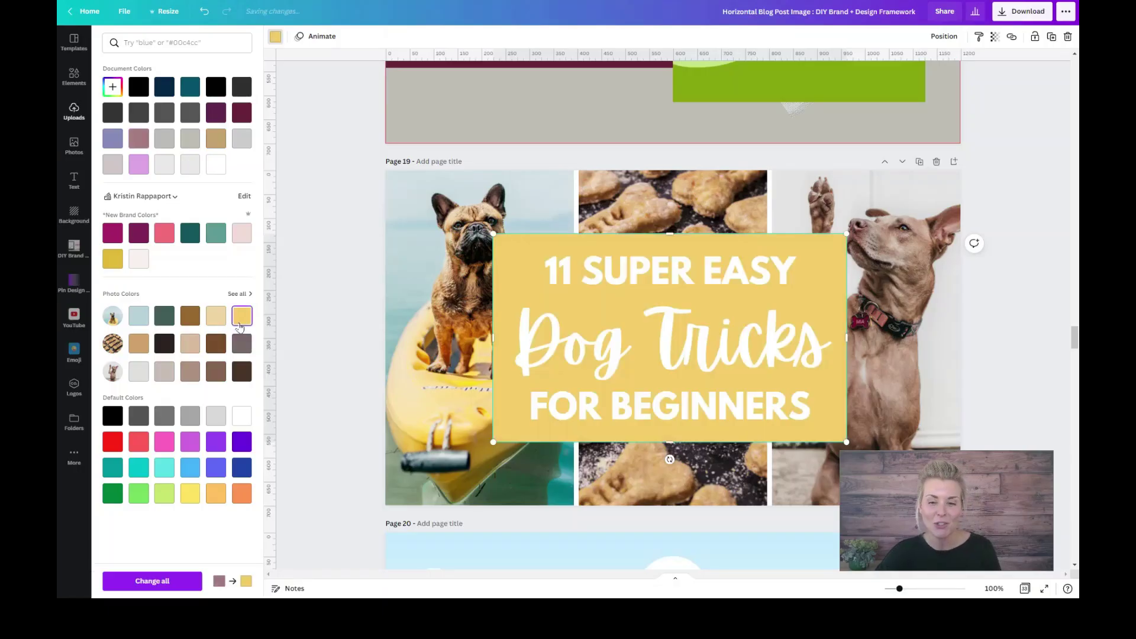
click(730, 348)
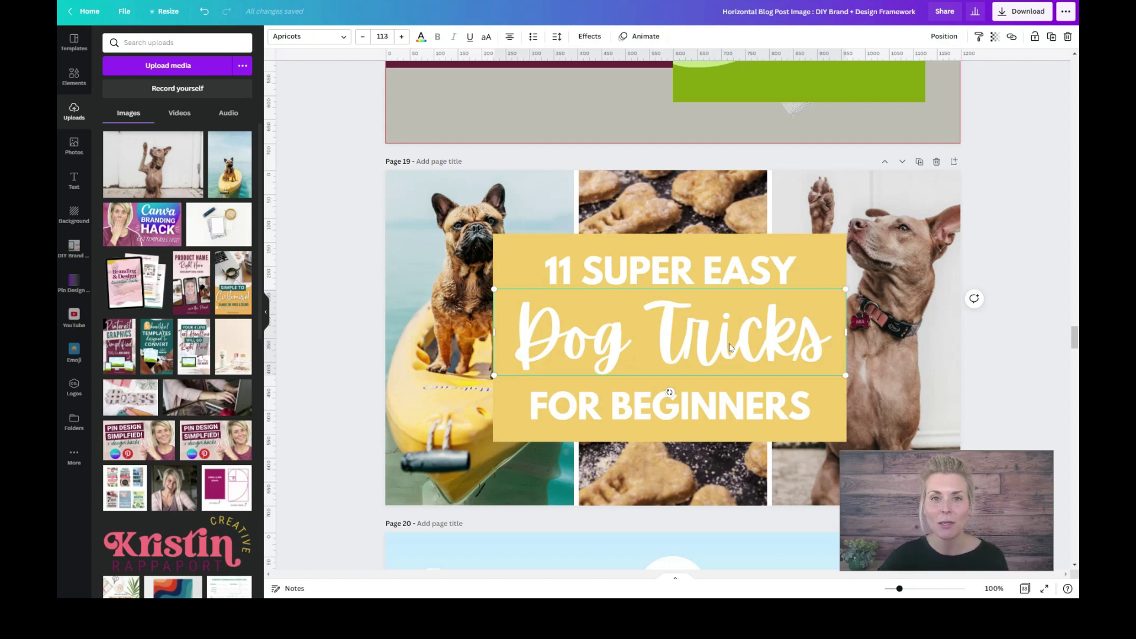
Select the three title lines, turn them dark grey-green, and drop the box's transparency to 94.
click(732, 272)
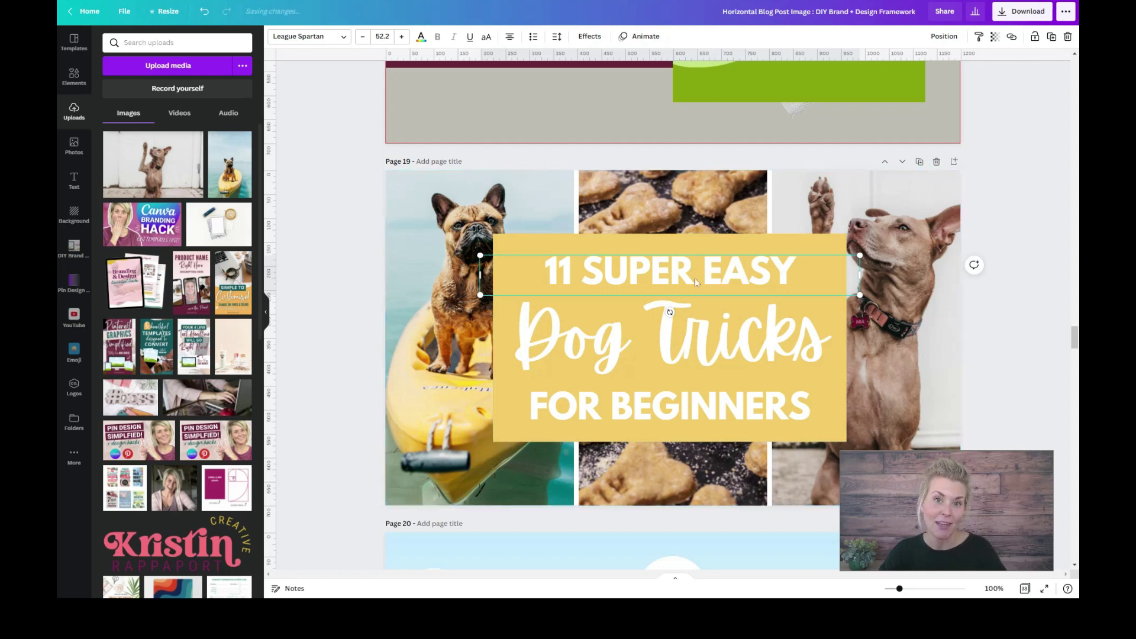
shift+click(729, 325)
shift+click(744, 423)
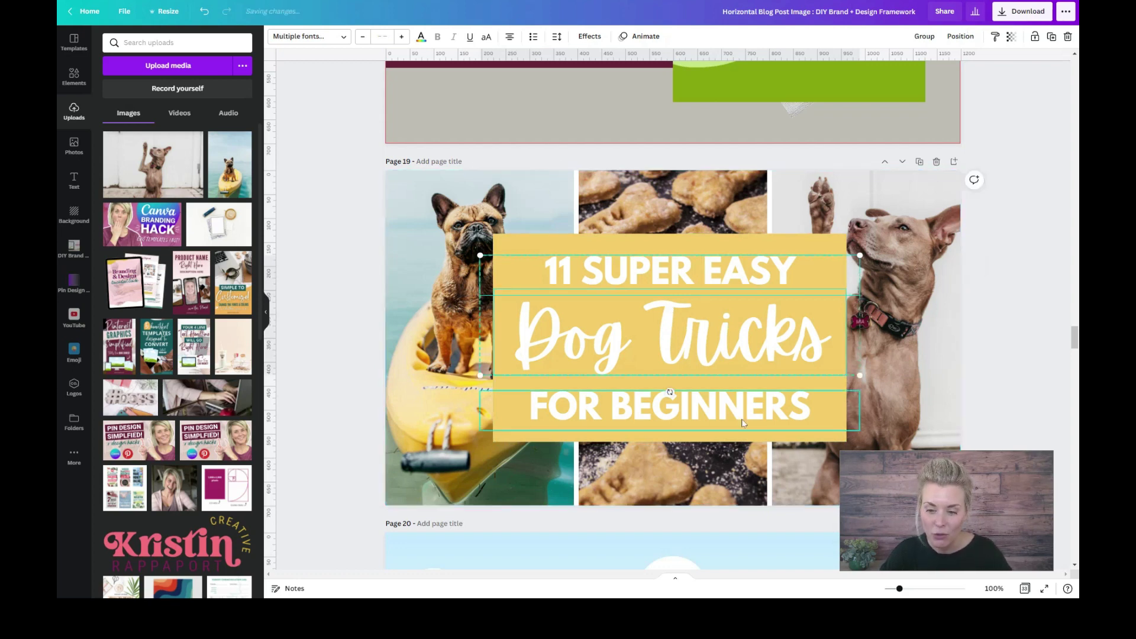
click(421, 37)
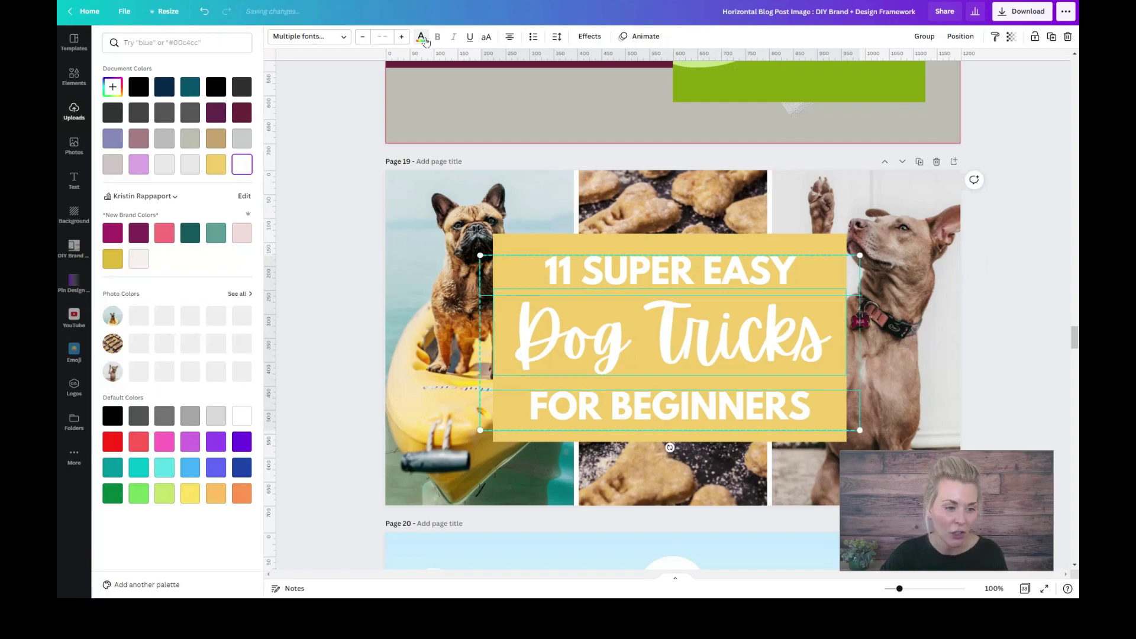
click(165, 316)
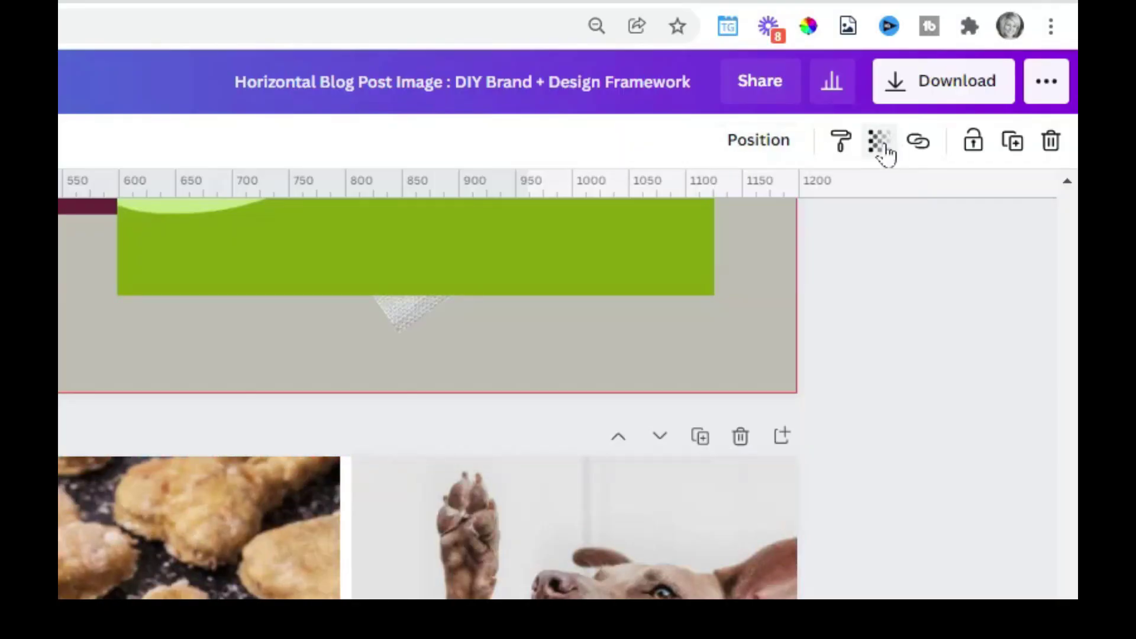
click(882, 149)
drag(803, 225, 753, 226)
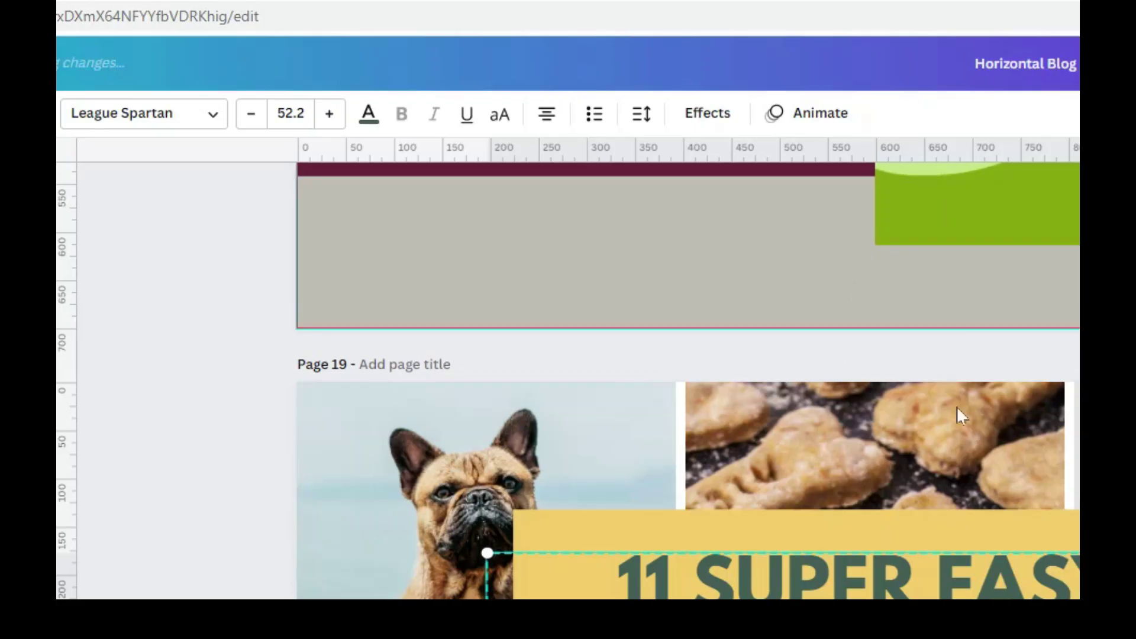
Give the Dog Tricks line a light shadow: offset 50, direction -101, transparency 67.
click(979, 573)
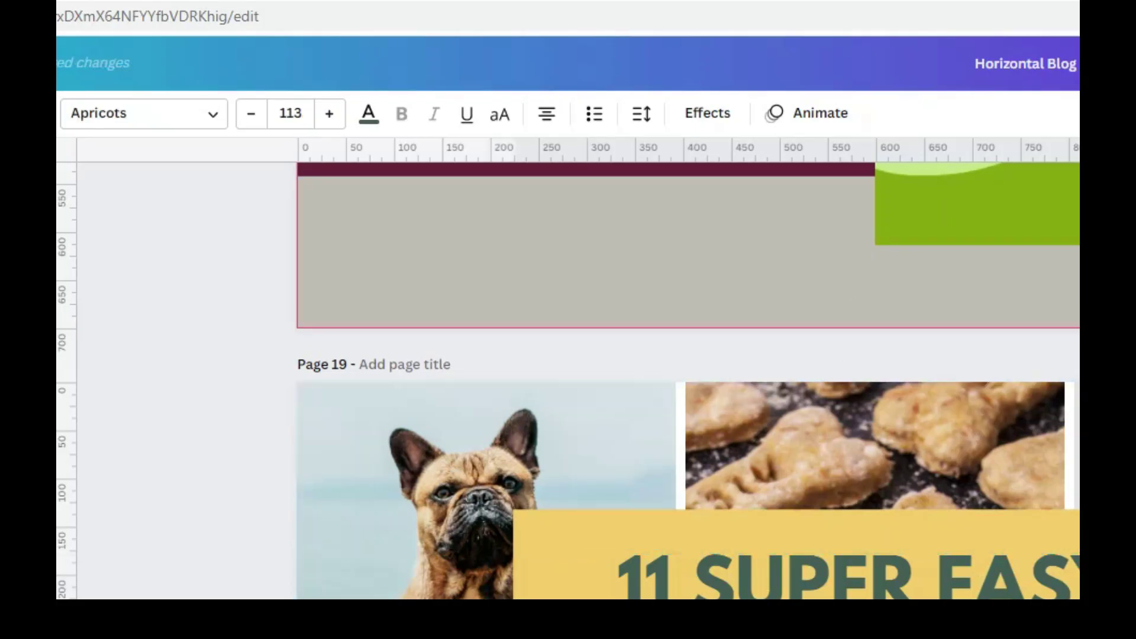
click(729, 115)
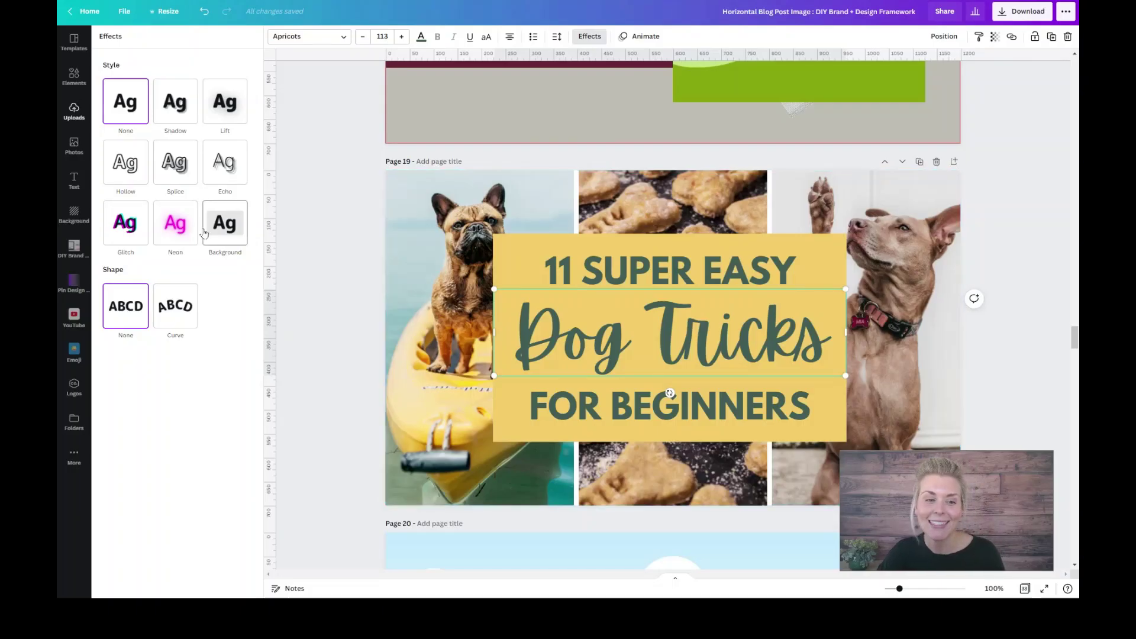
click(218, 225)
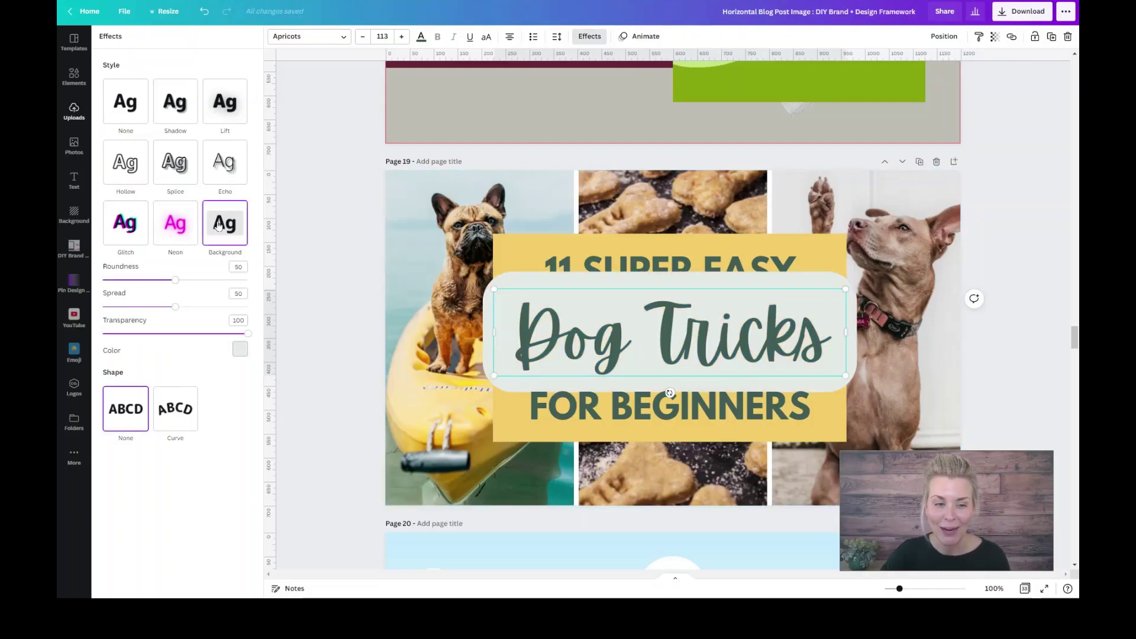
click(175, 101)
drag(161, 238, 151, 238)
click(240, 256)
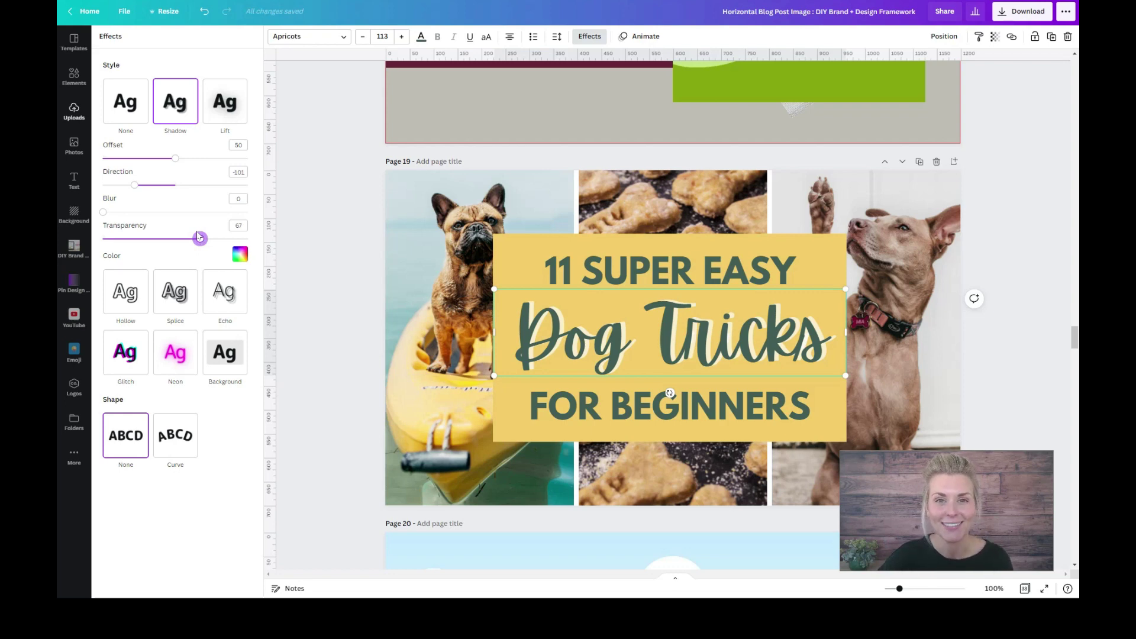
Deselect the headline and choose JPG as the download file type.
click(987, 355)
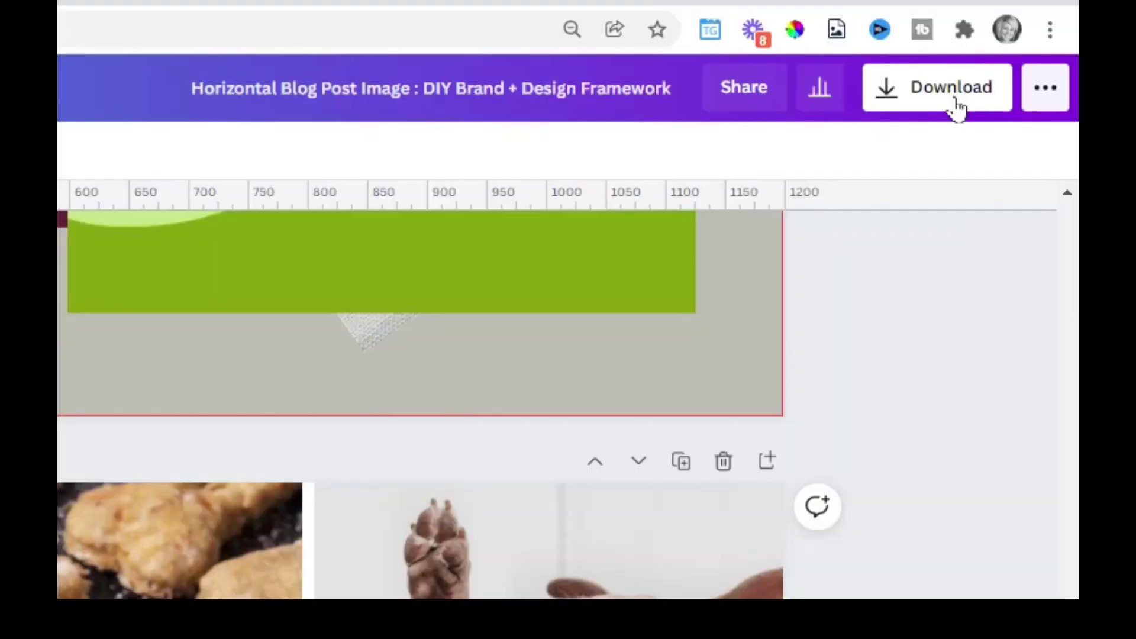
click(1029, 14)
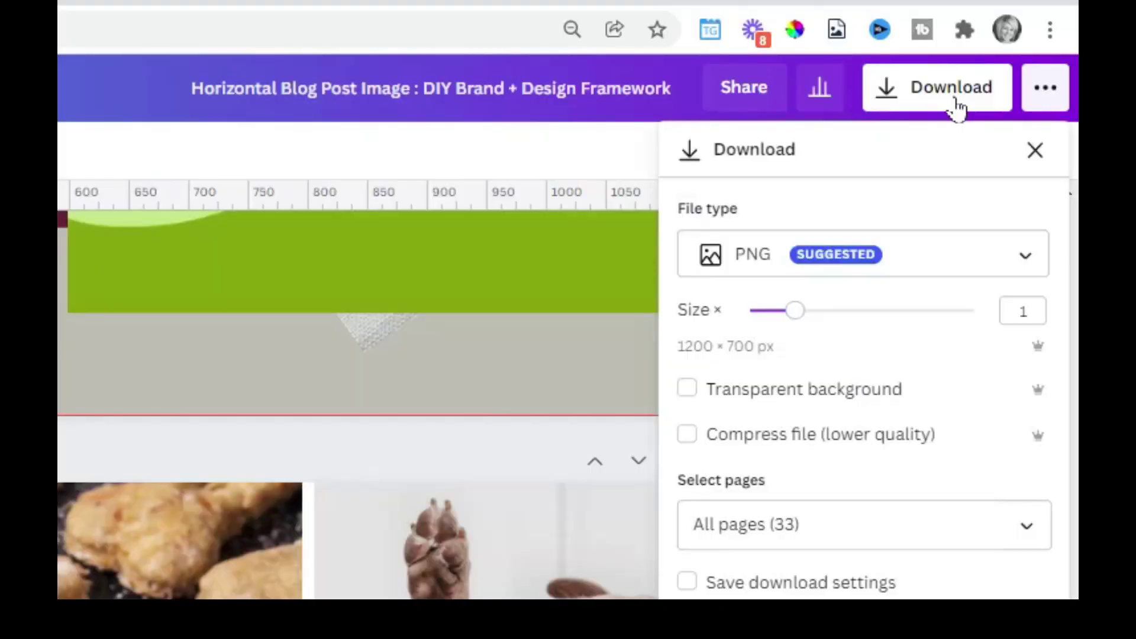
click(867, 267)
click(769, 337)
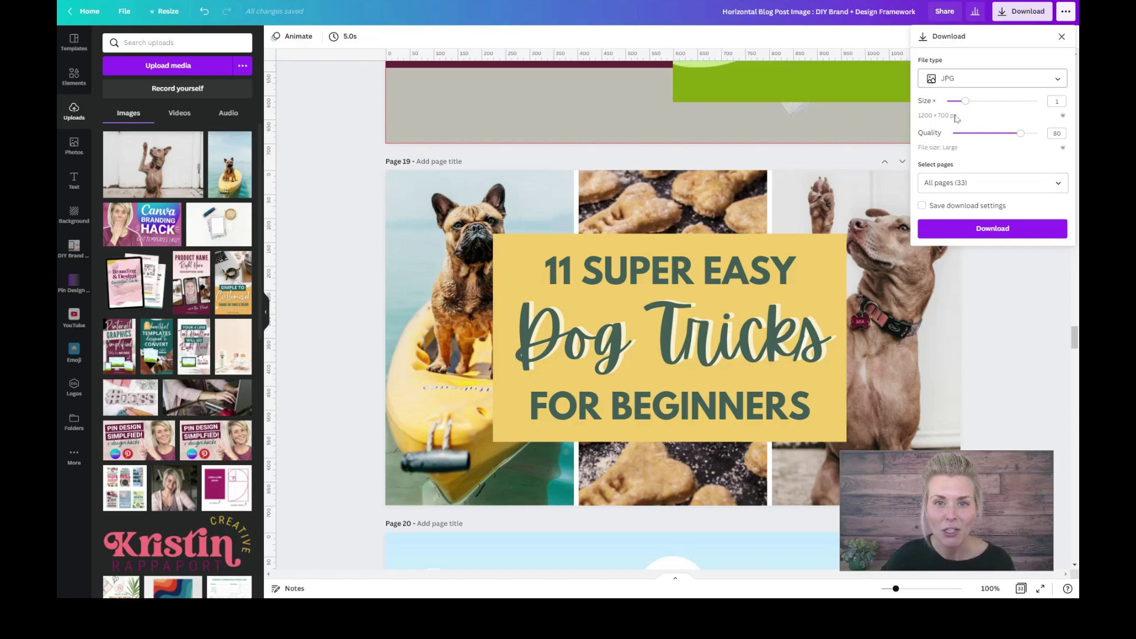
Restrict the download to Page 19 only and download the JPG.
click(993, 182)
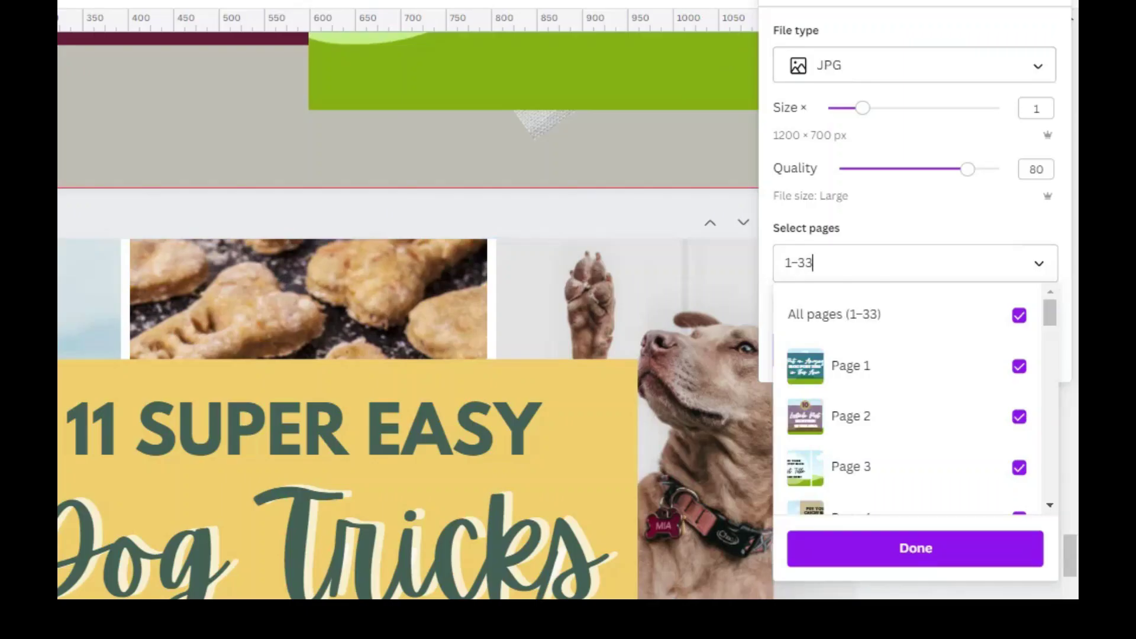
scroll(972, 317, down, 15)
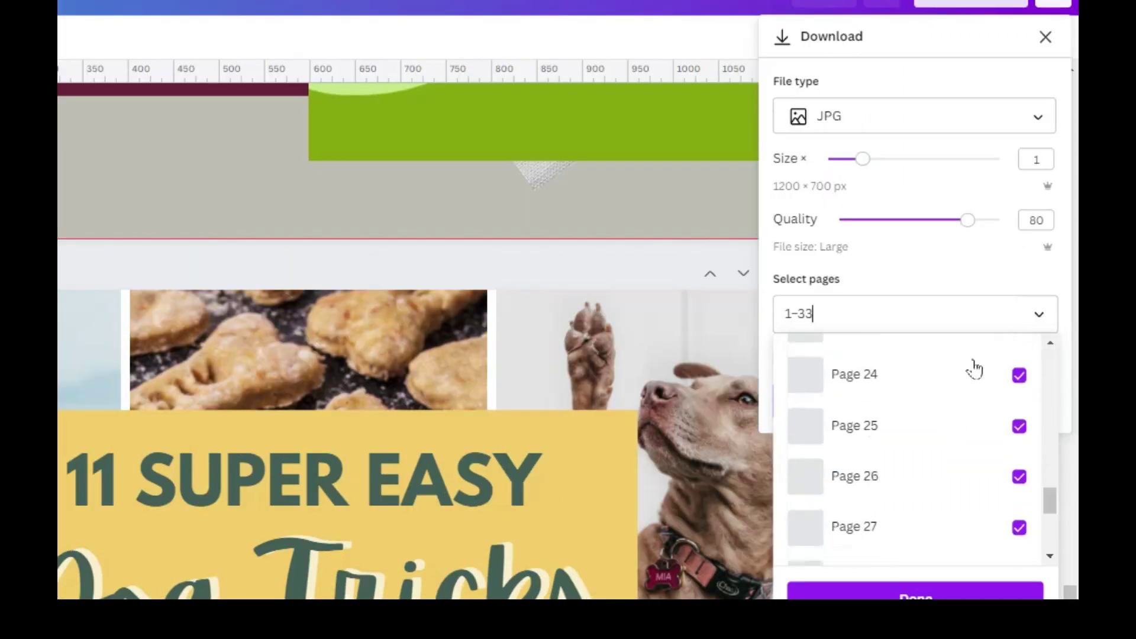
scroll(971, 317, up, 15)
click(1019, 366)
scroll(992, 497, down, 10)
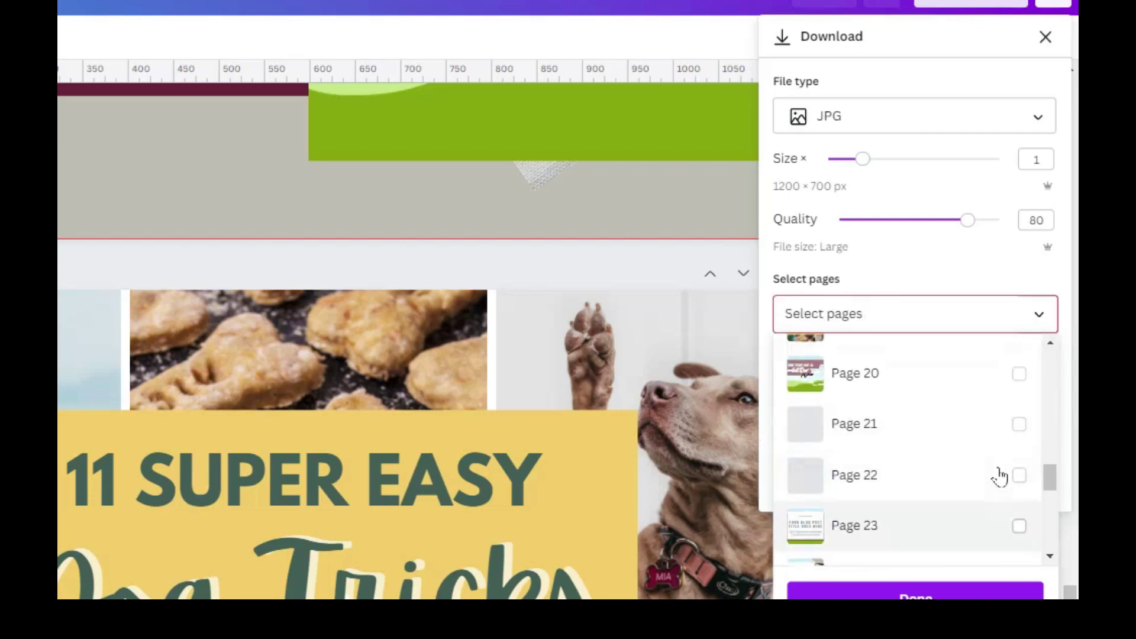
scroll(1002, 474, up, 2)
click(1019, 523)
click(997, 335)
click(990, 230)
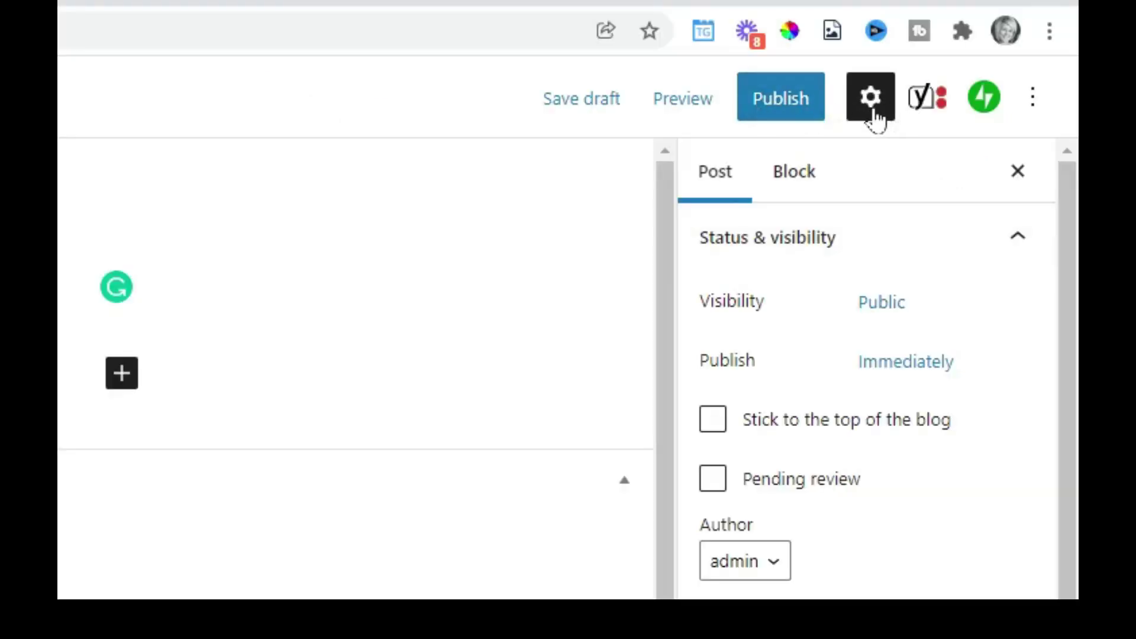
Choose dog-tricks.jpg from the Media Library as the post's featured image.
click(874, 113)
click(876, 98)
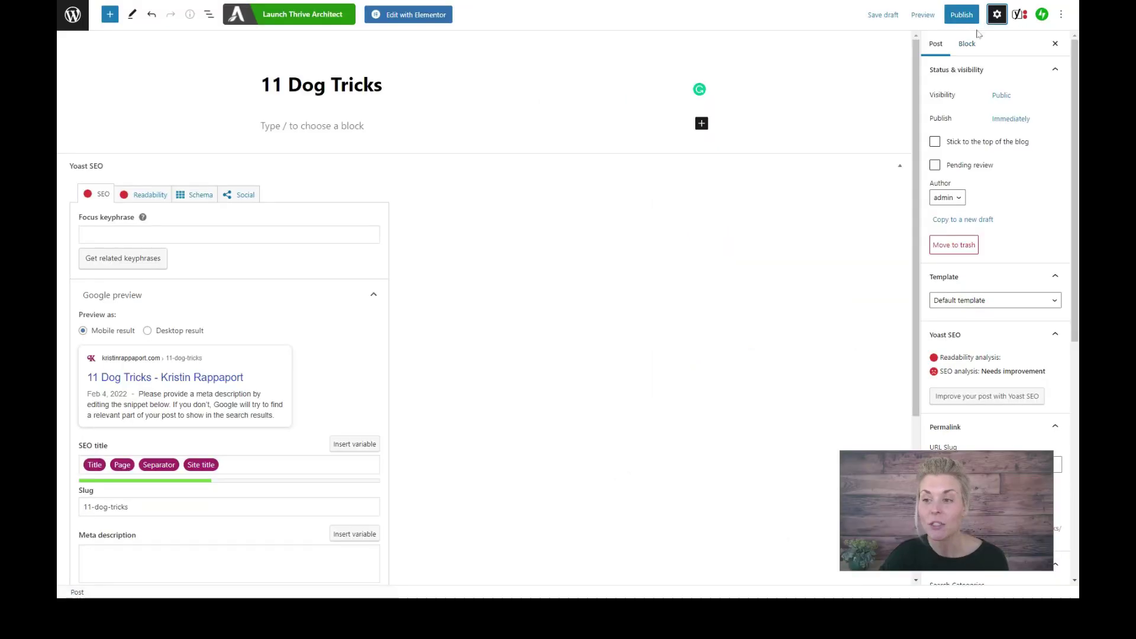
scroll(970, 121, down, 8)
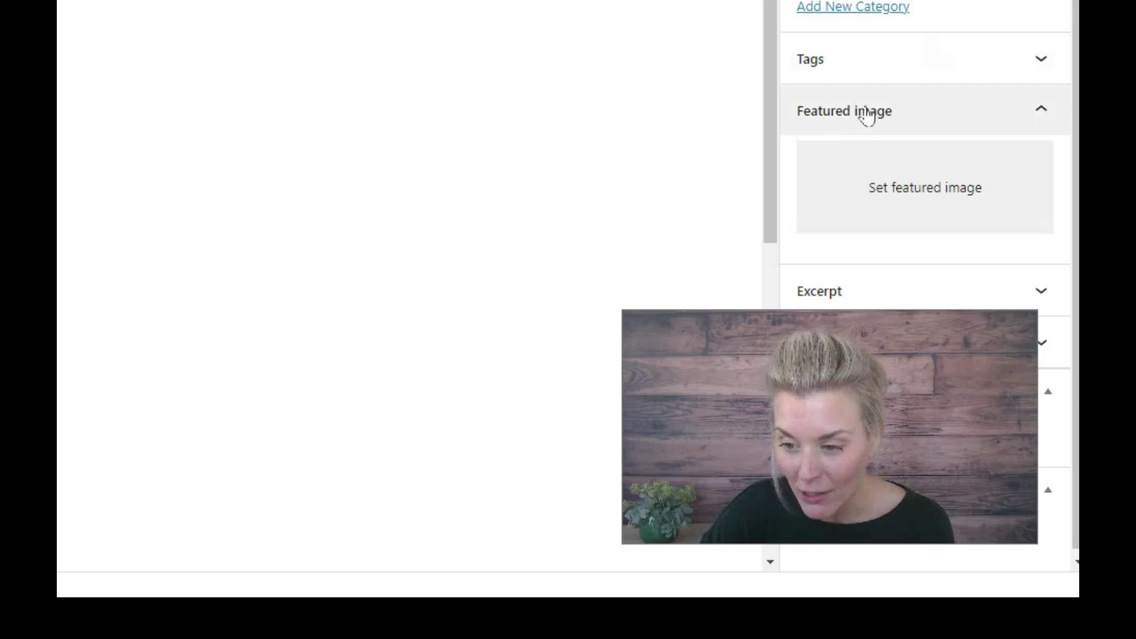
click(927, 180)
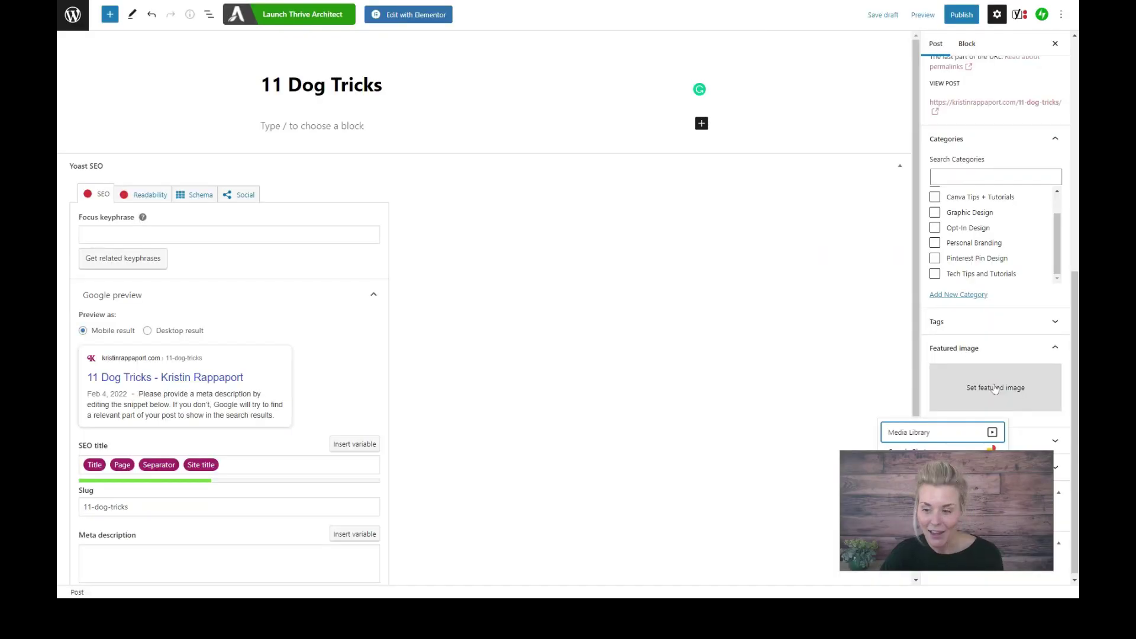
click(976, 431)
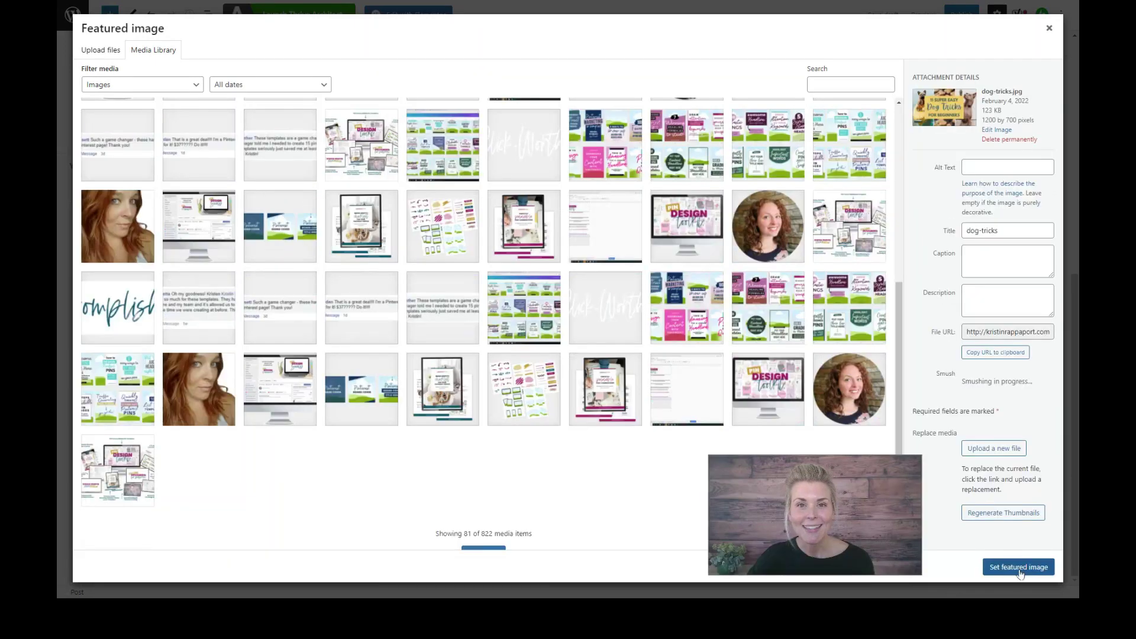
click(1015, 567)
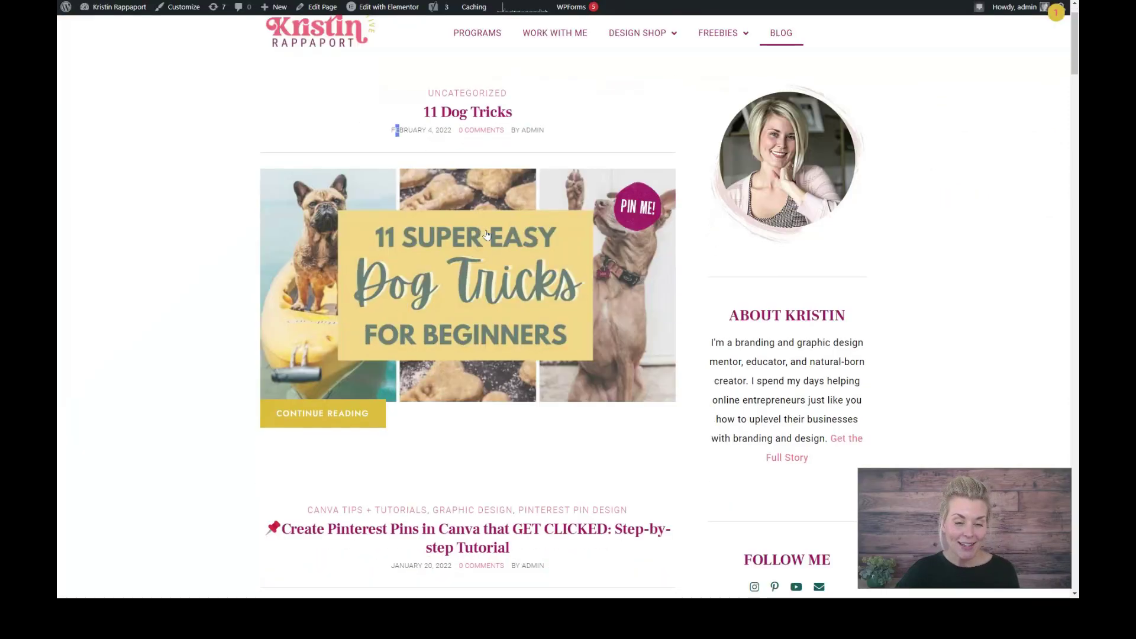
scroll(678, 192, down, 1)
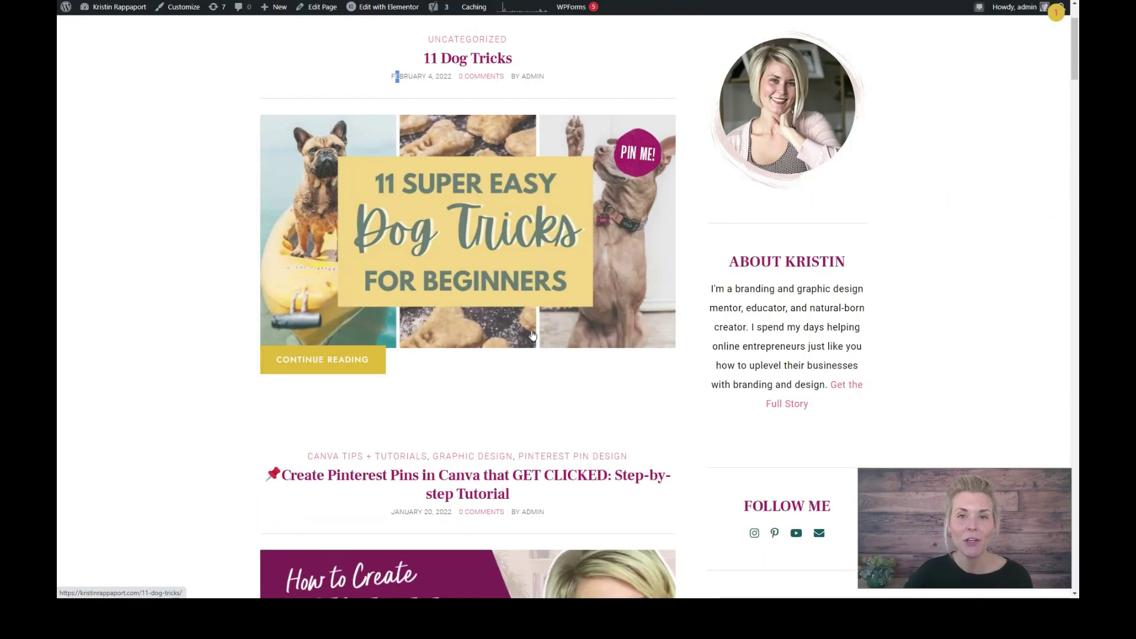